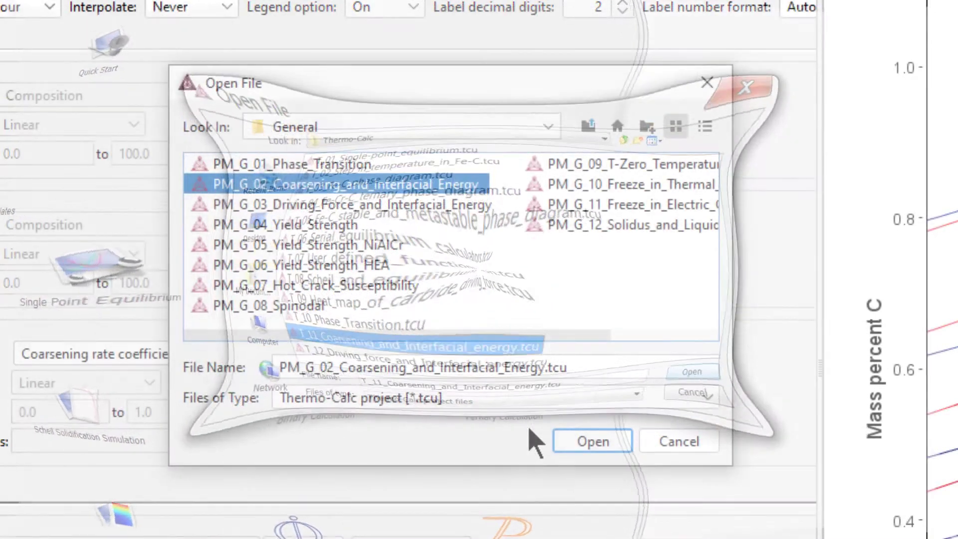
Dismiss the Open File dialog
click(673, 448)
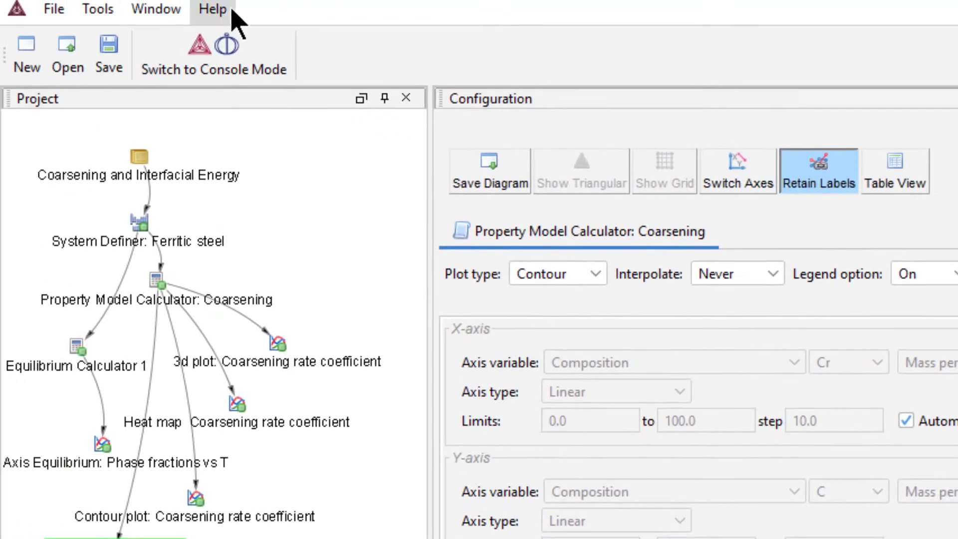
Show the Help menu's video tutorials and example files
click(209, 9)
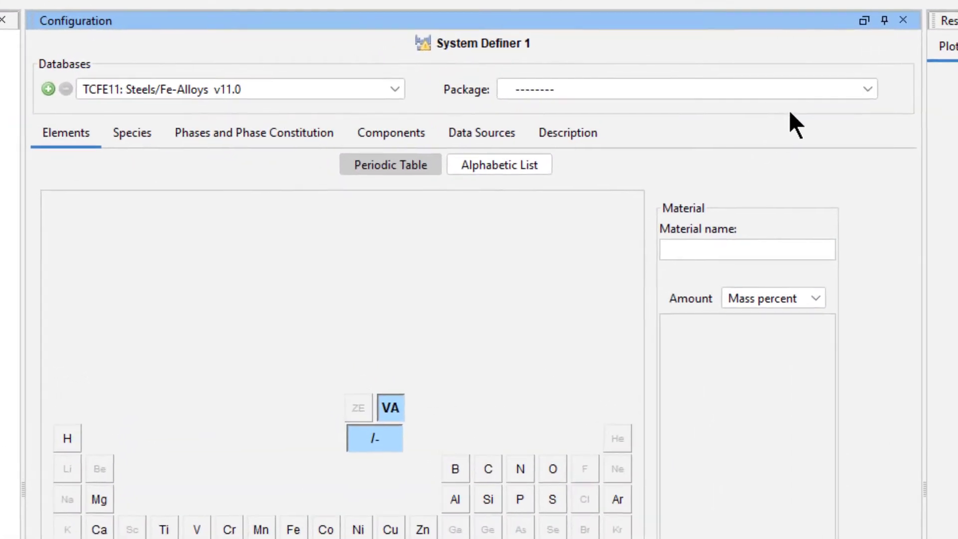
Use the Demo: Steels and Fe-alloys package, load Ferritic.xml, and view Equilibrium Calculator 1
click(820, 90)
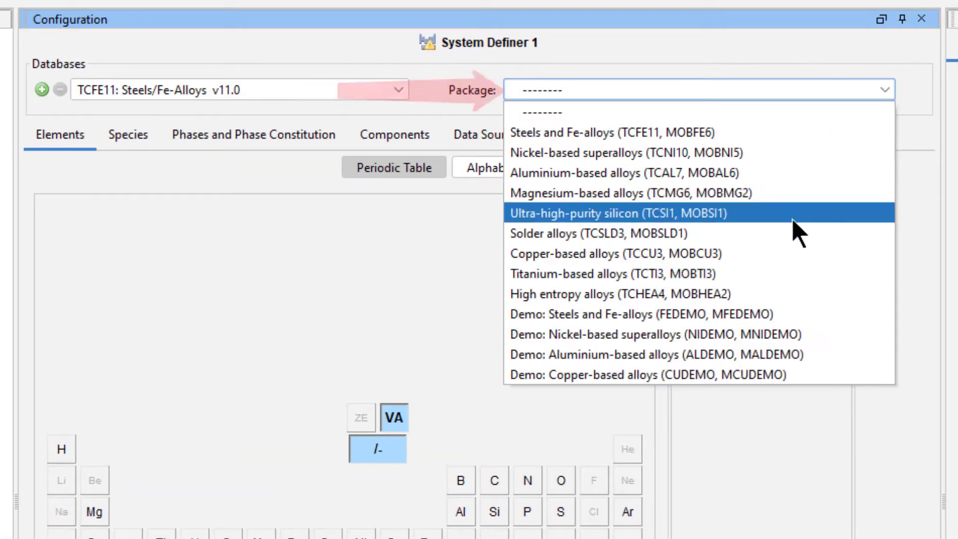
click(843, 313)
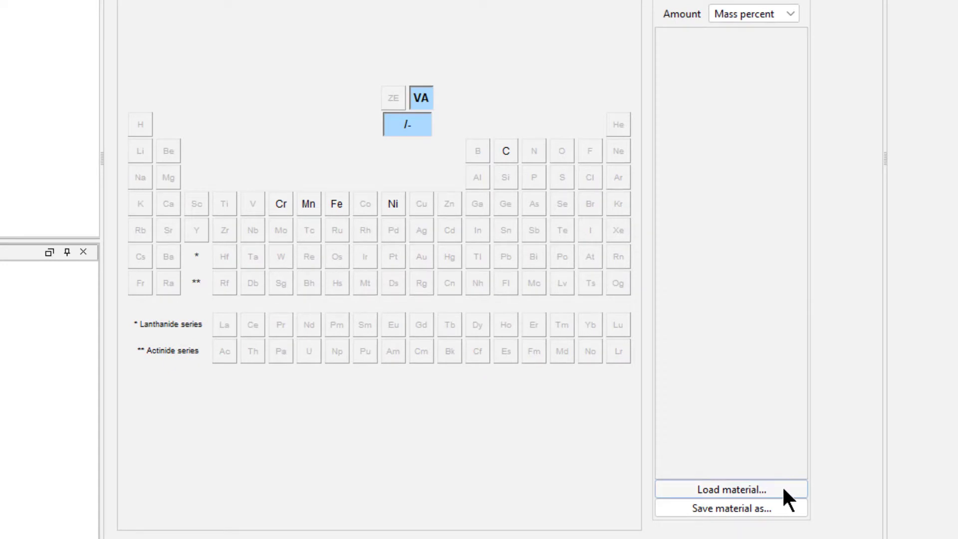
click(782, 488)
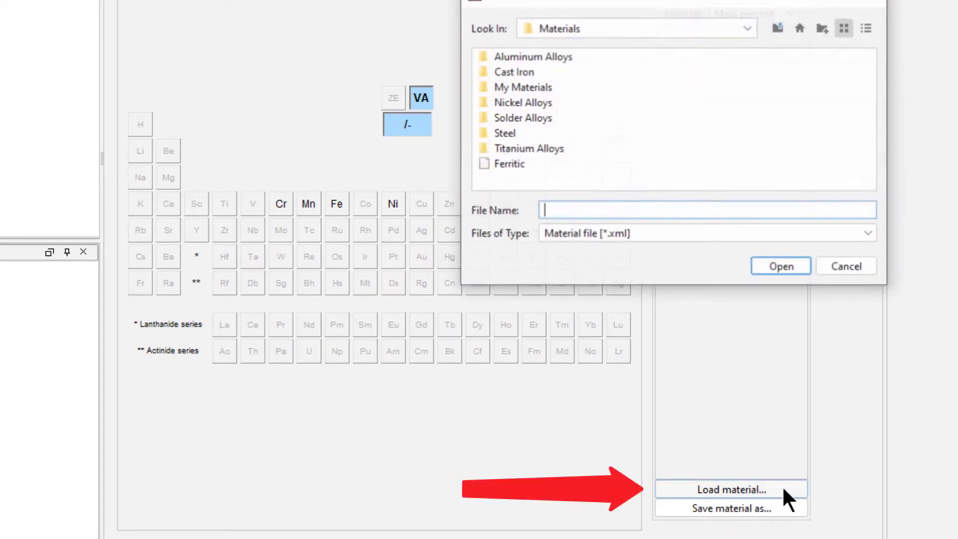
click(514, 164)
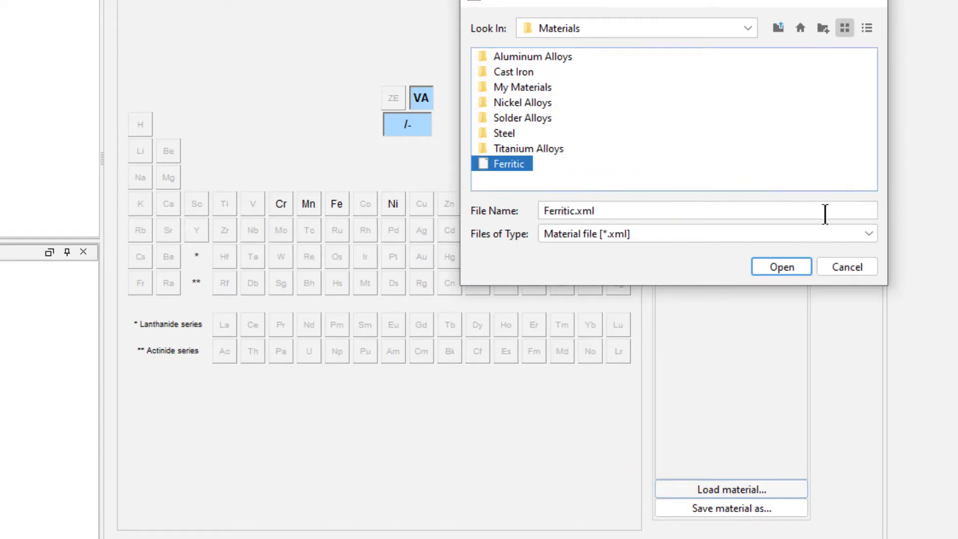
click(782, 266)
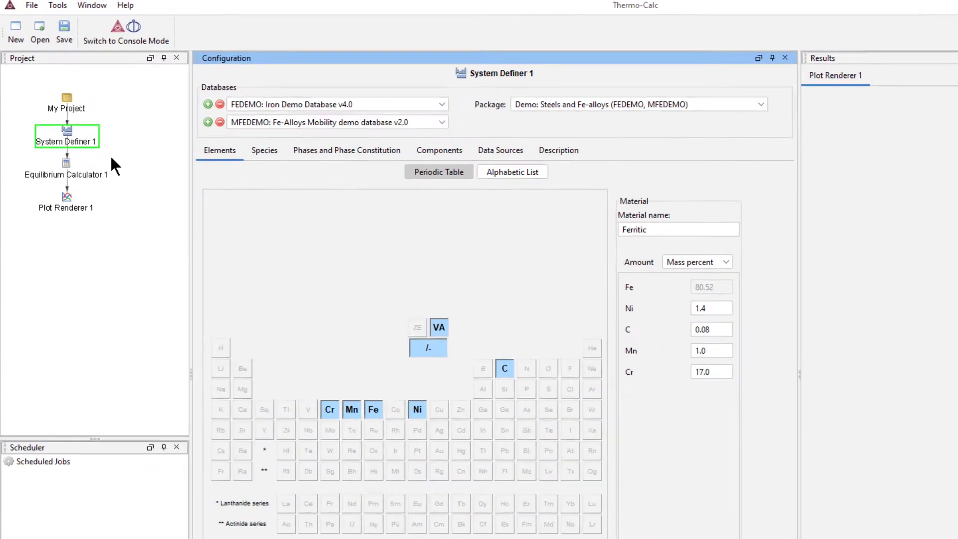
click(50, 128)
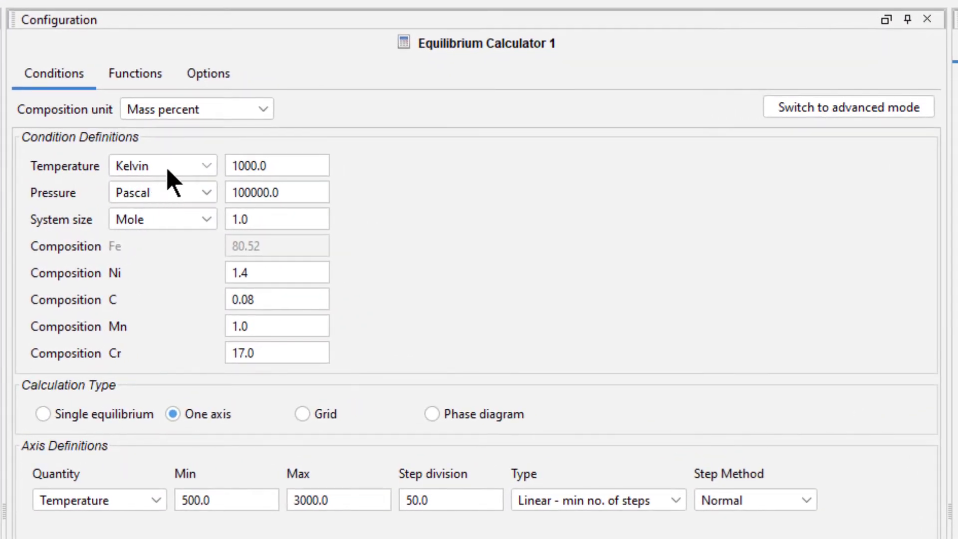
Switch temperature to Celsius and set the Temperature axis range to 400–2000
click(297, 179)
click(161, 209)
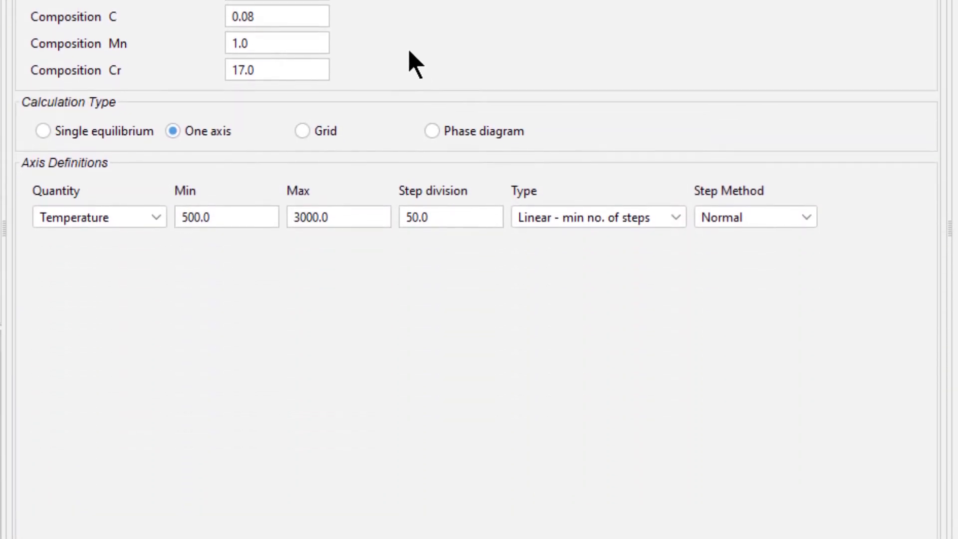
click(156, 219)
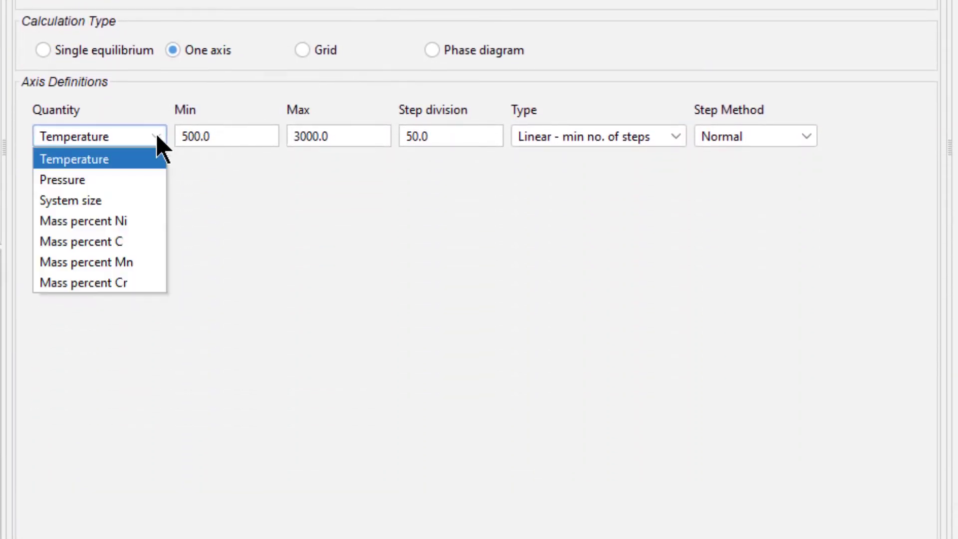
click(159, 142)
click(228, 145)
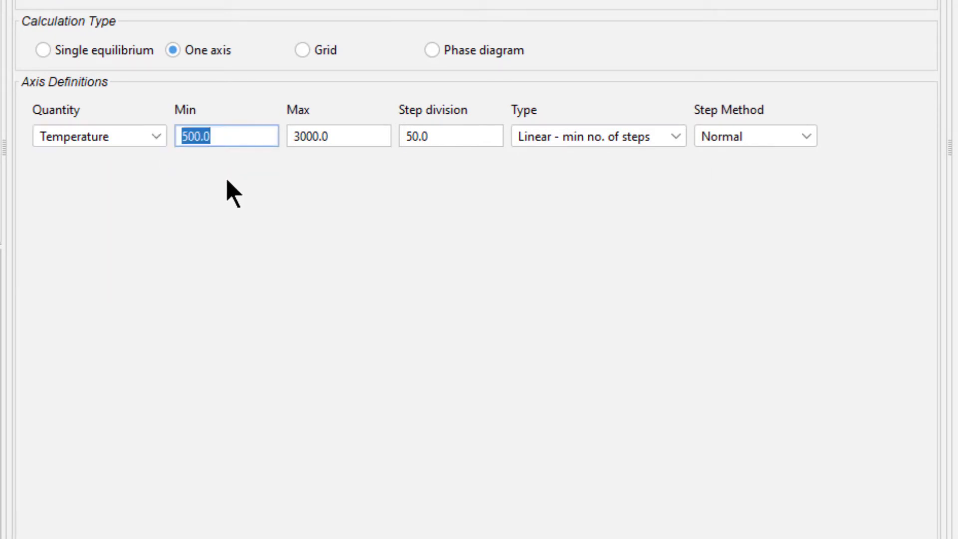
text(400)
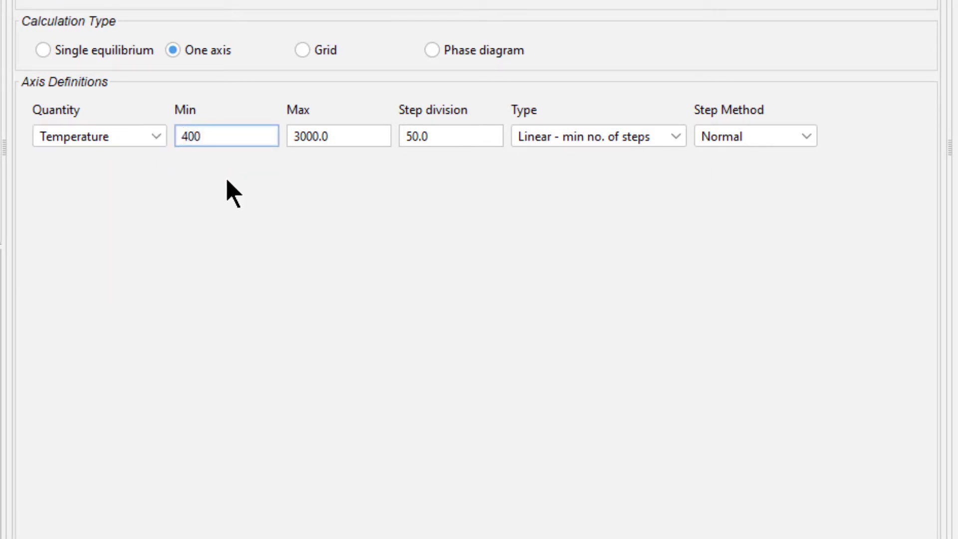
key(Tab)
text(2000)
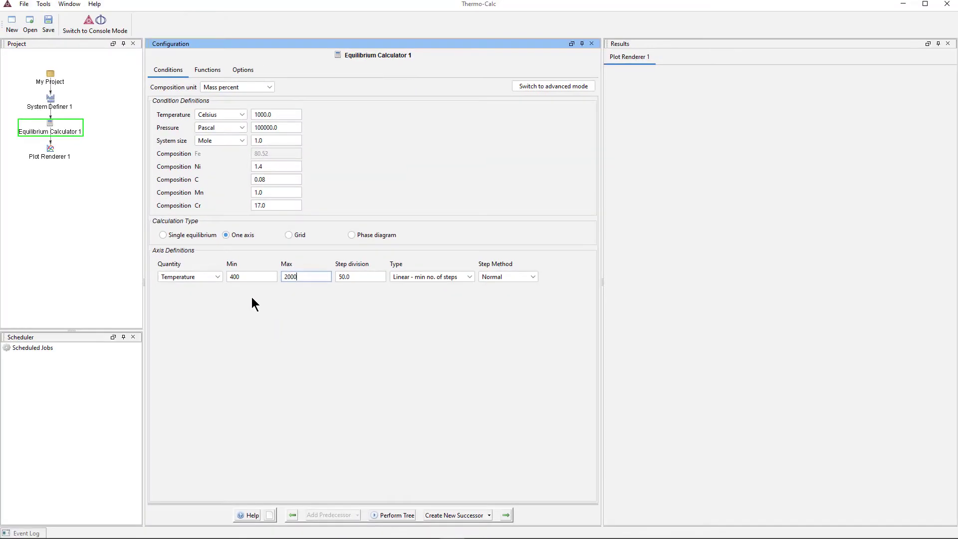
Run the tree to plot phase amounts, then zoom the plot into roughly 550–800 °C
click(378, 513)
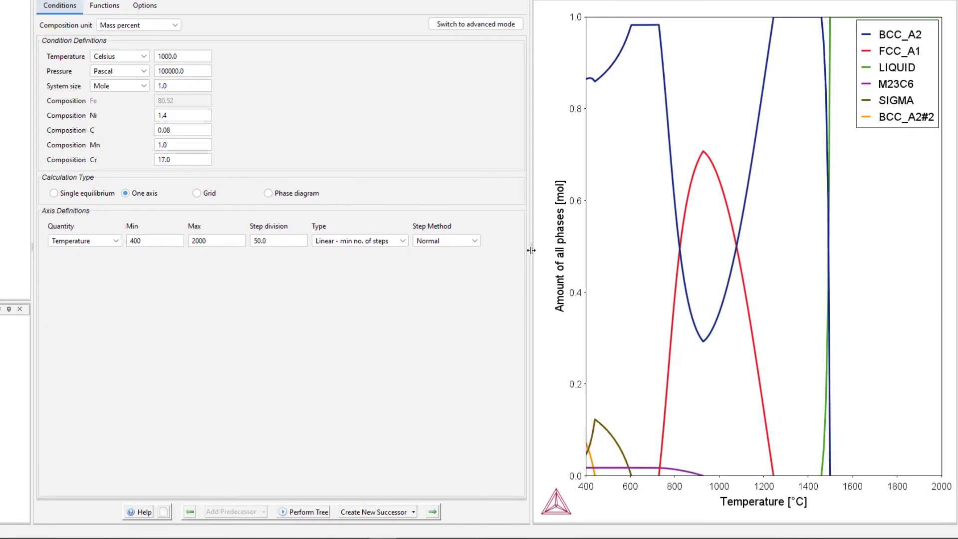
drag(531, 249, 483, 250)
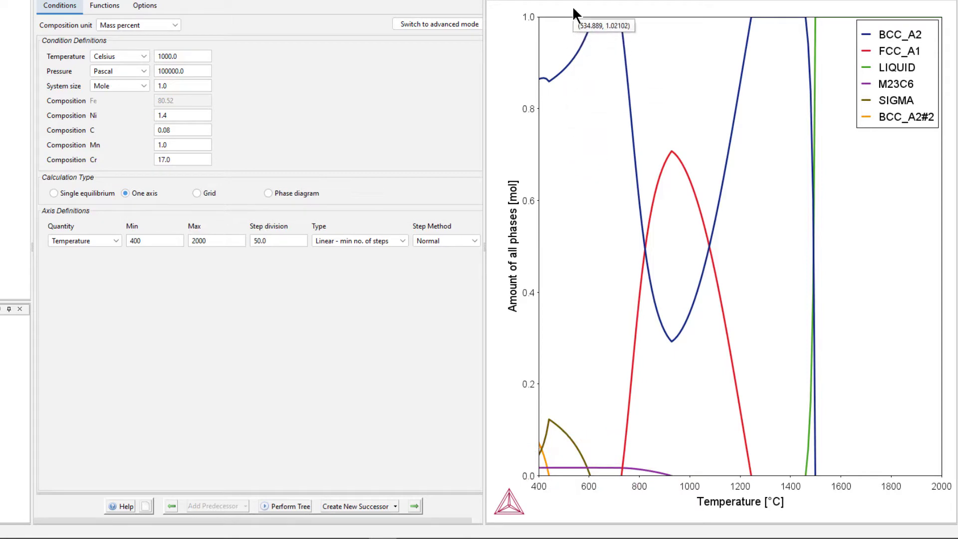
mouse_move(572, 6)
mouse_down()
mouse_move(620, 410)
mouse_move(644, 488)
mouse_up()
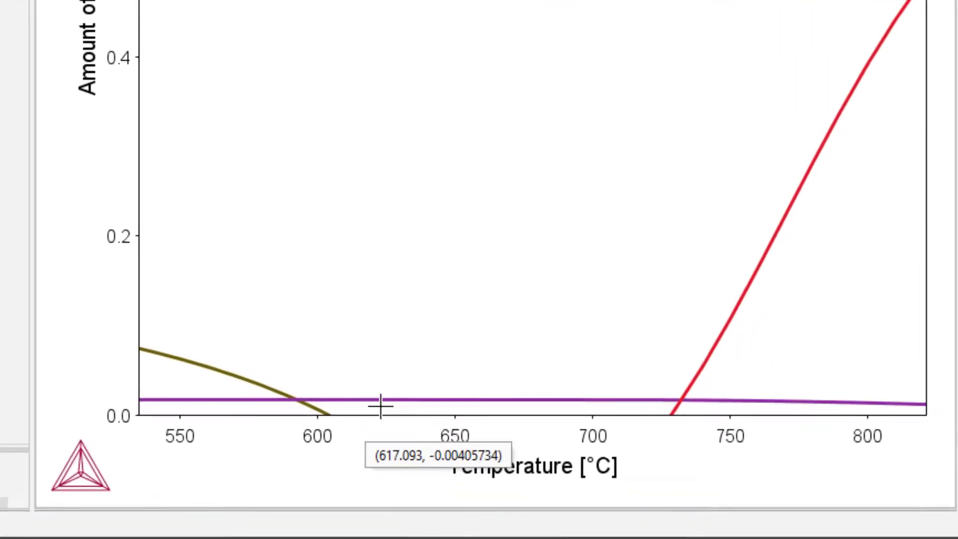
mouse_move(443, 397)
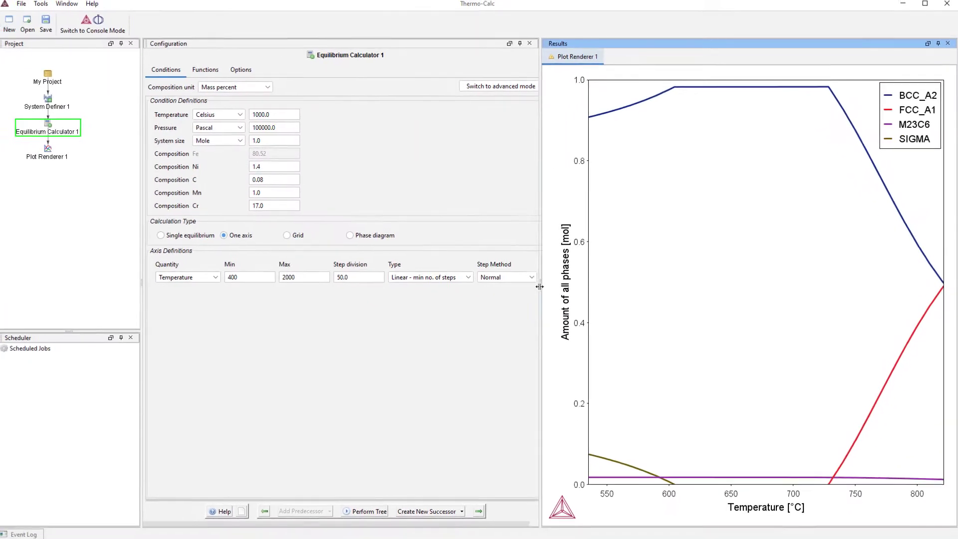
drag(539, 286, 650, 235)
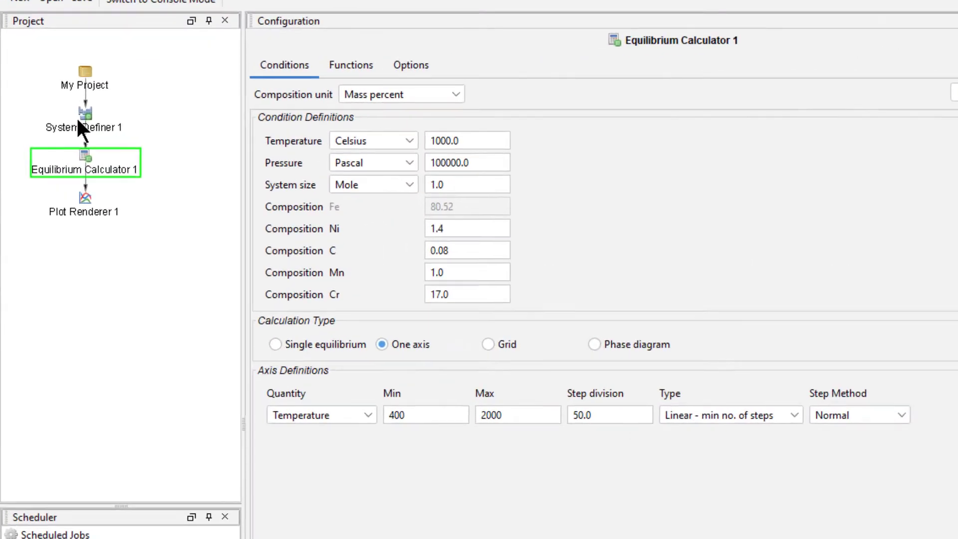
Add a Property Model Calculator under System Definer 1 with the Coarsening model, reading its description
right_click(79, 120)
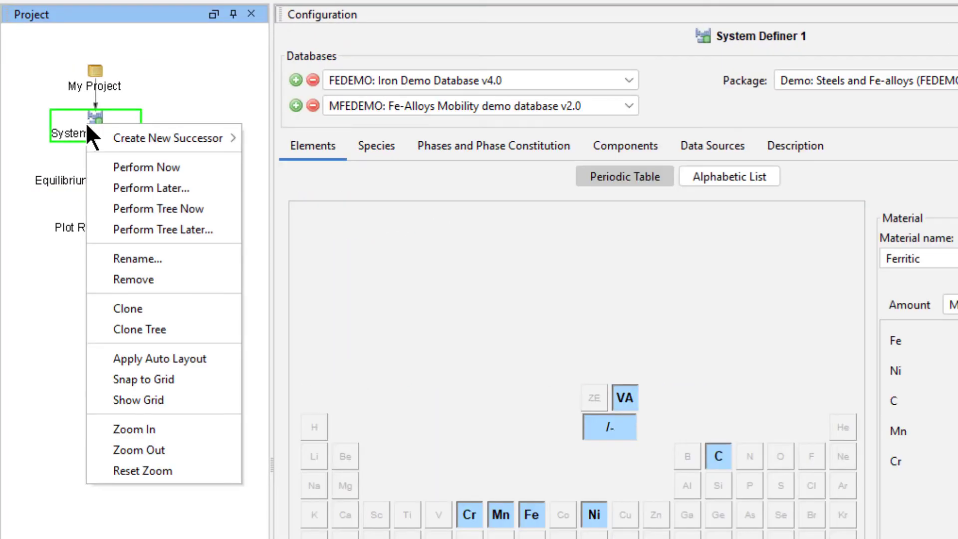
mouse_move(95, 137)
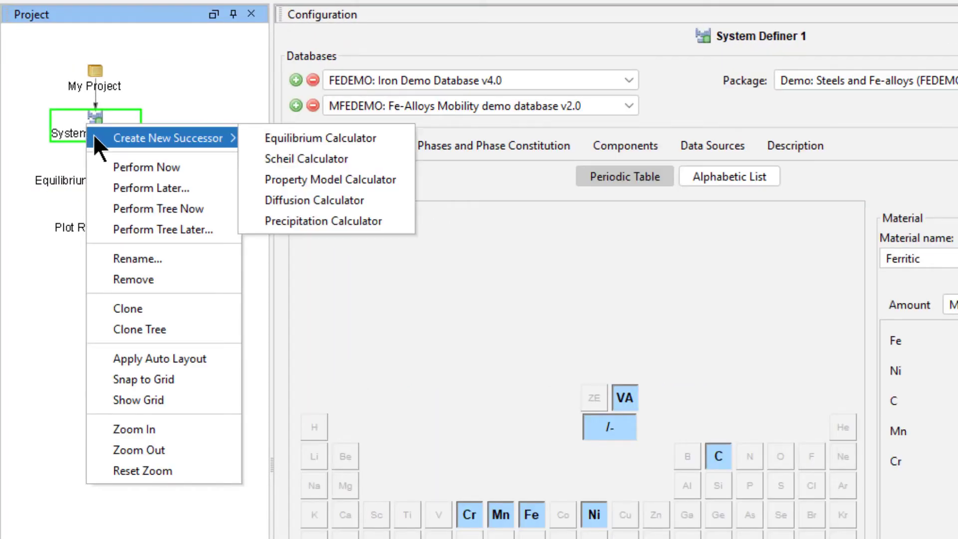
click(408, 182)
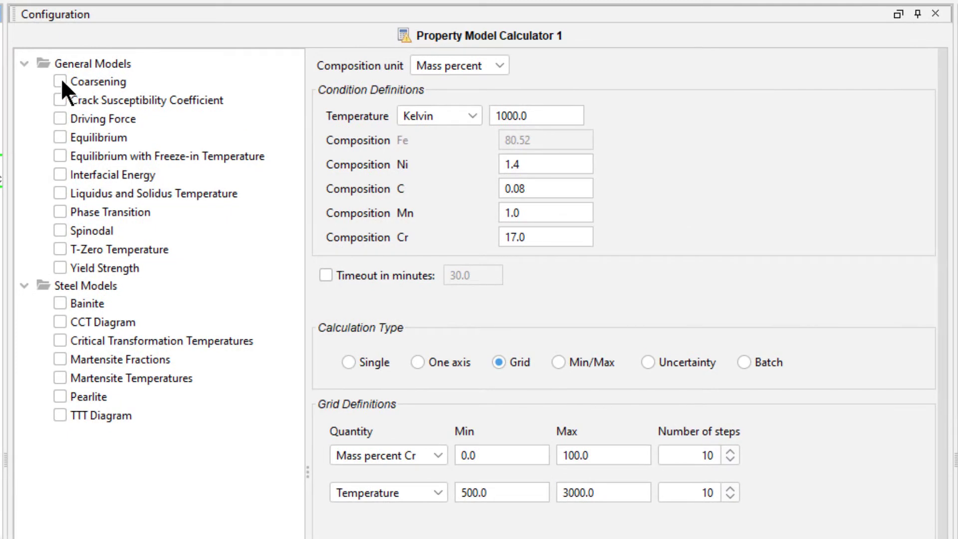
click(61, 80)
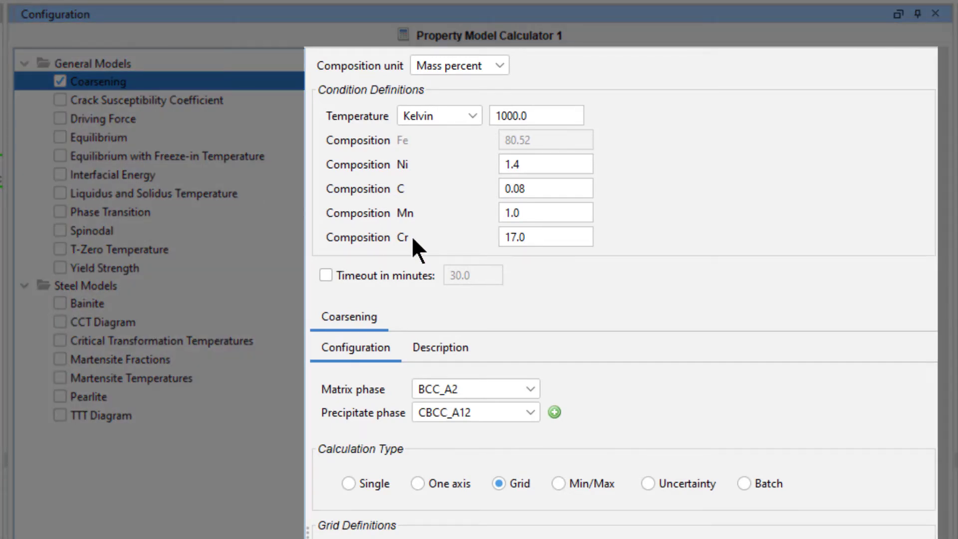
click(464, 347)
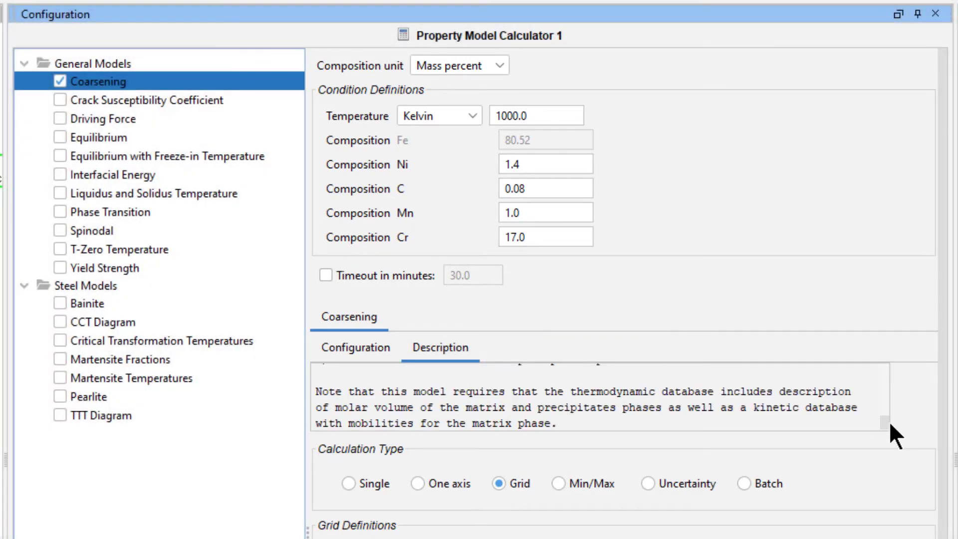
drag(884, 419, 886, 361)
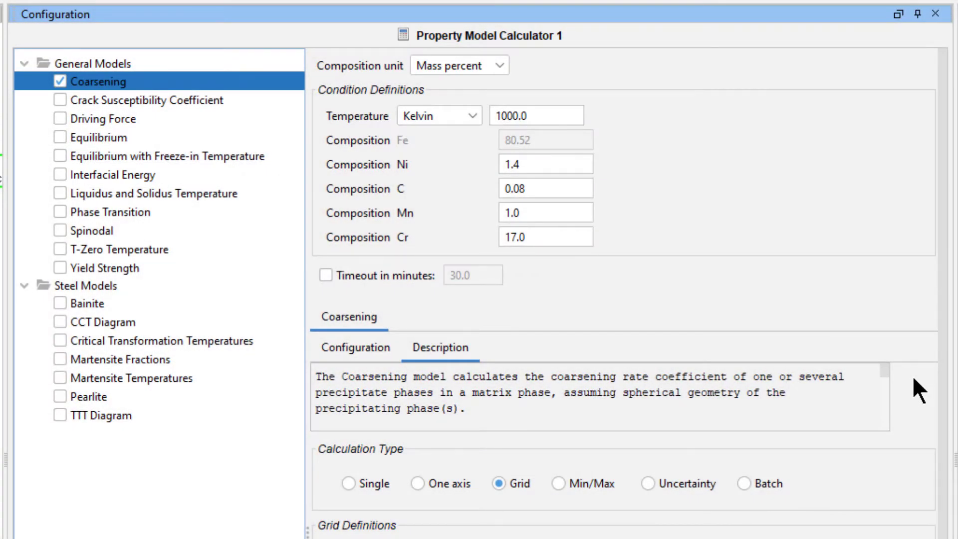
Set the calculator's temperature condition to 650 °C
click(471, 118)
click(456, 152)
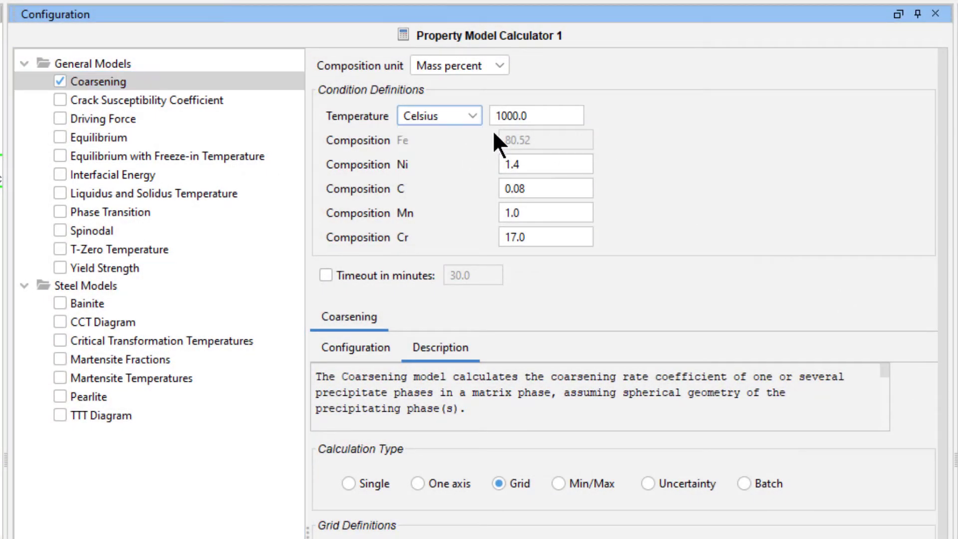
click(535, 118)
text(650)
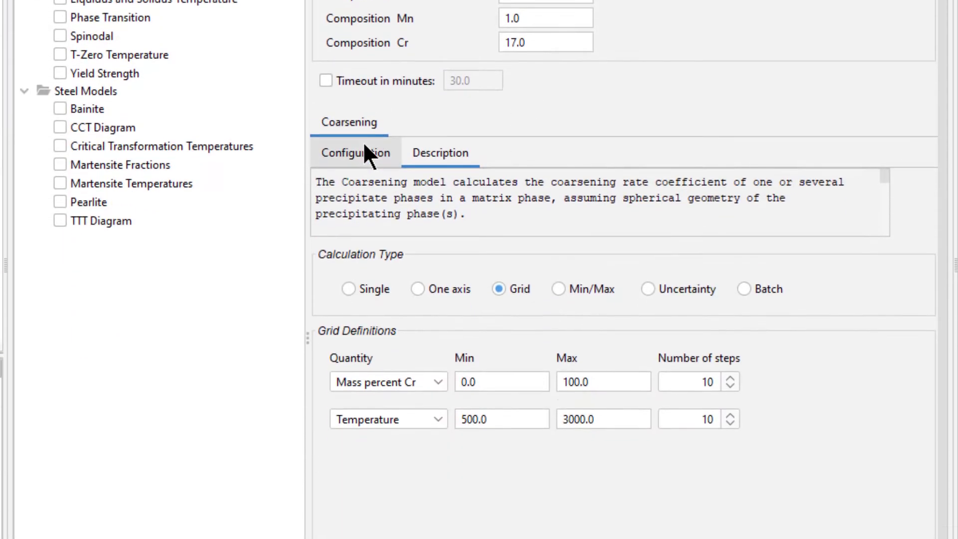
On the Configuration tab, keep BCC_A2 as matrix phase and choose M23C6 as precipitate
click(367, 348)
click(499, 138)
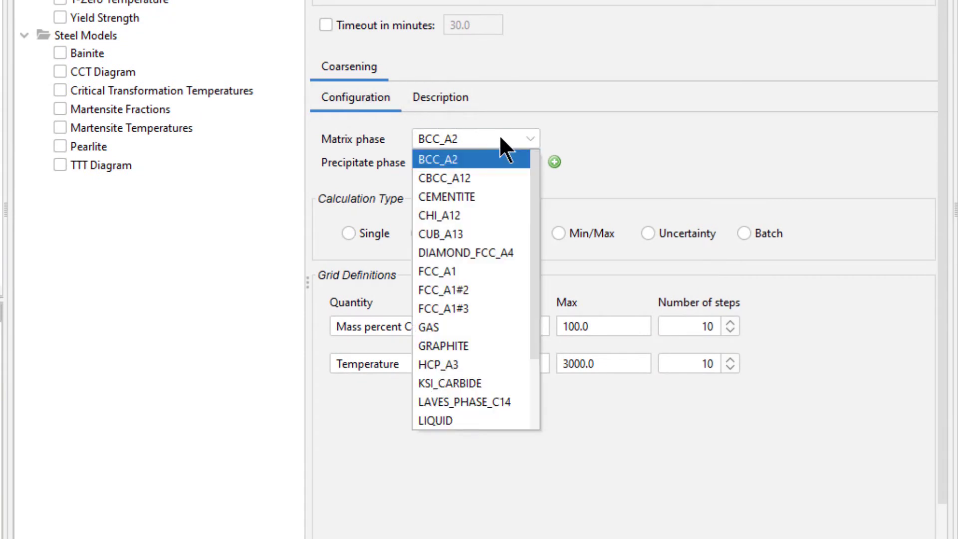
click(491, 159)
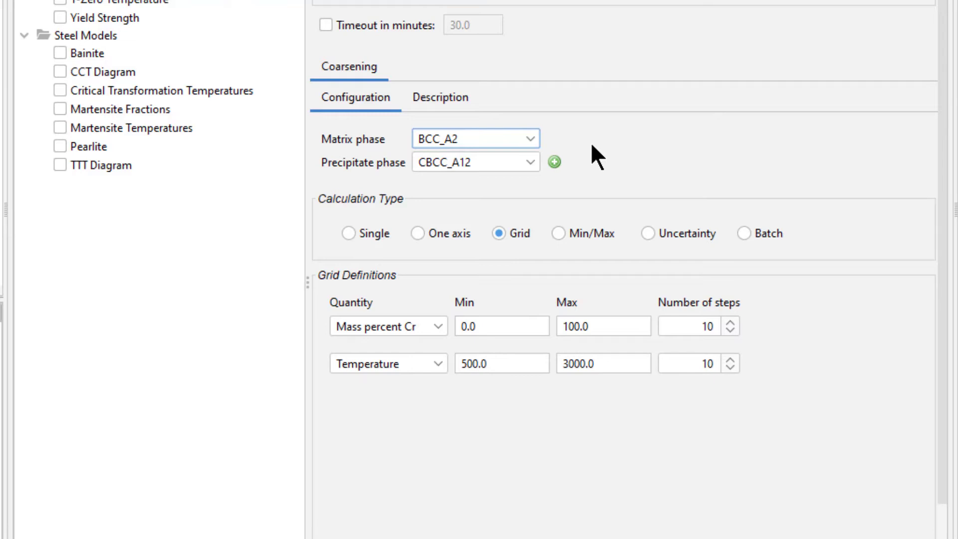
click(529, 162)
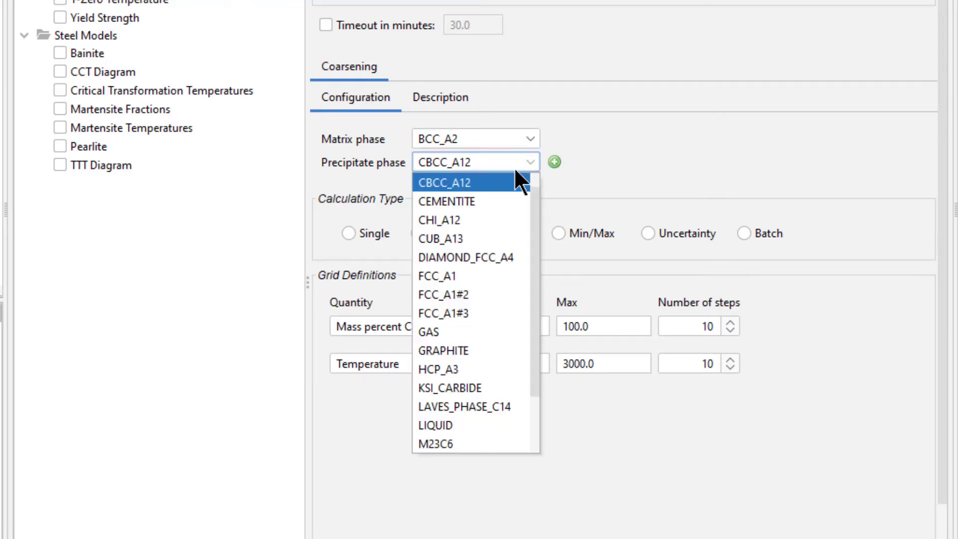
click(447, 445)
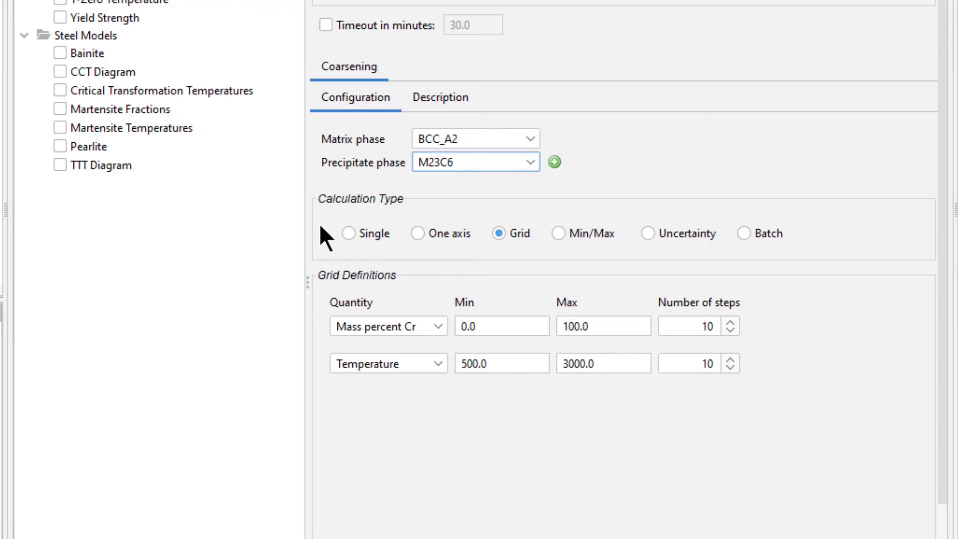
Run a Single coarsening calculation at 650 °C to get rate coefficient and interfacial energy
click(348, 233)
scroll(471, 356, down, 3)
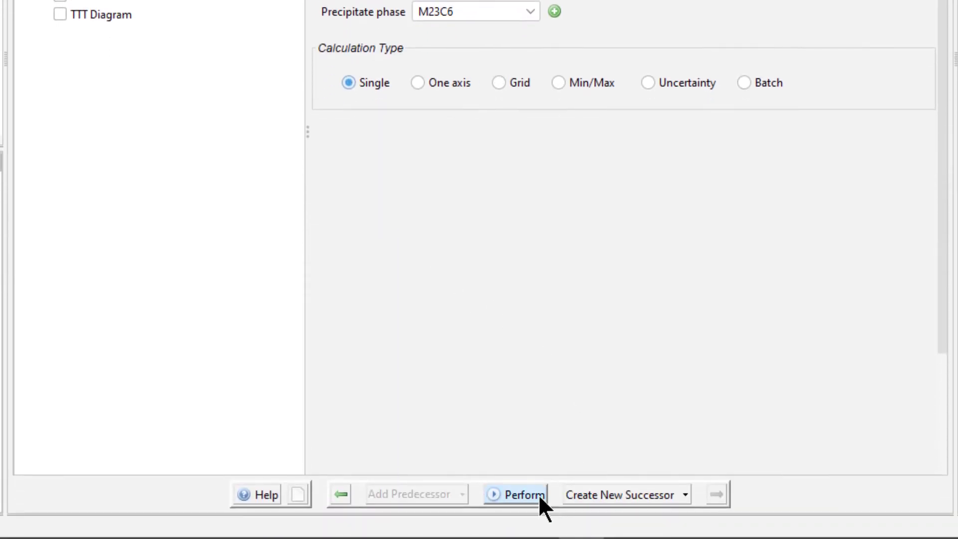
click(539, 495)
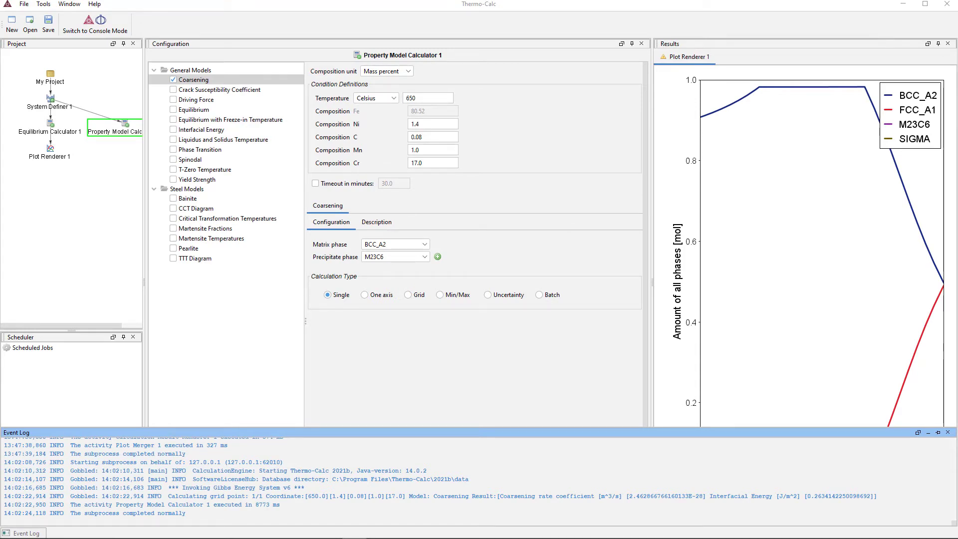
Switch back to a Grid calculation with Mass percent Cr and Mass percent C axes
click(946, 432)
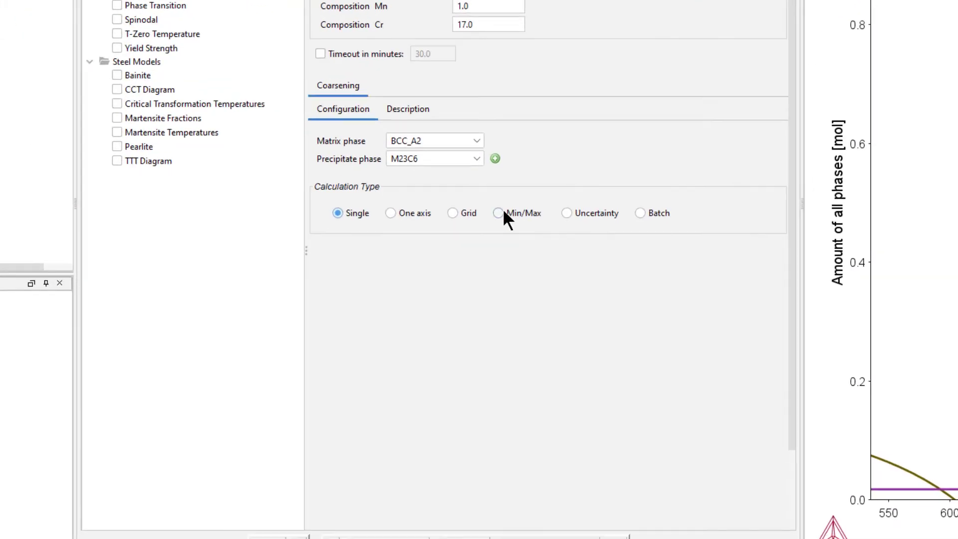
click(453, 212)
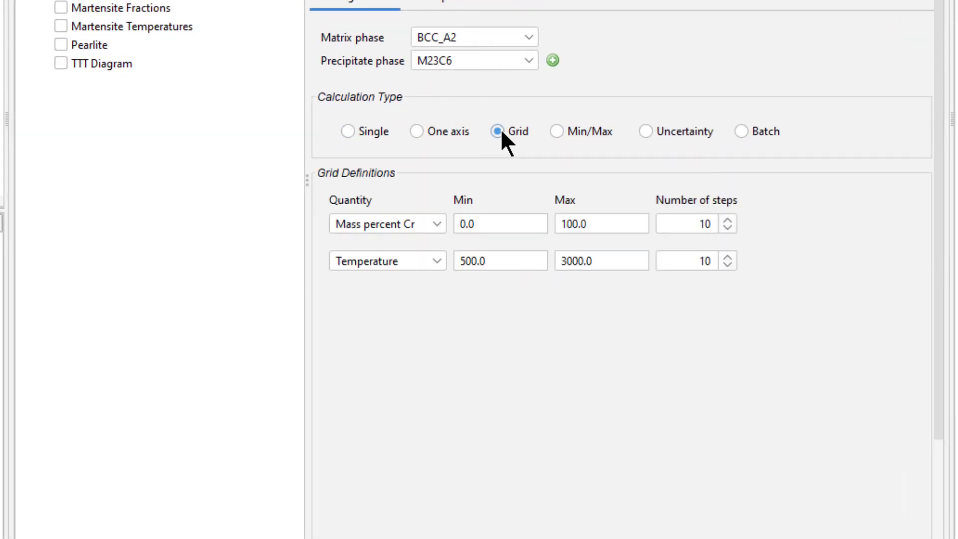
click(437, 224)
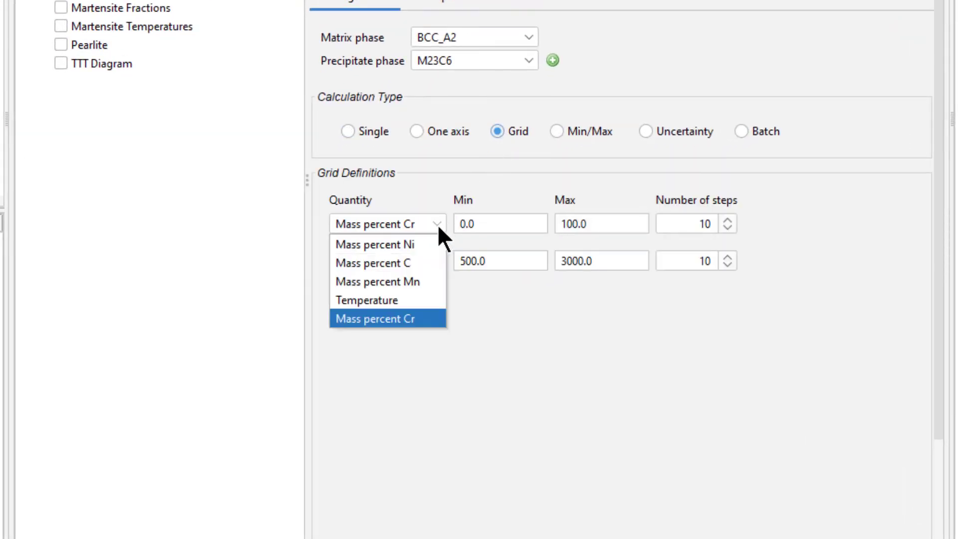
click(437, 223)
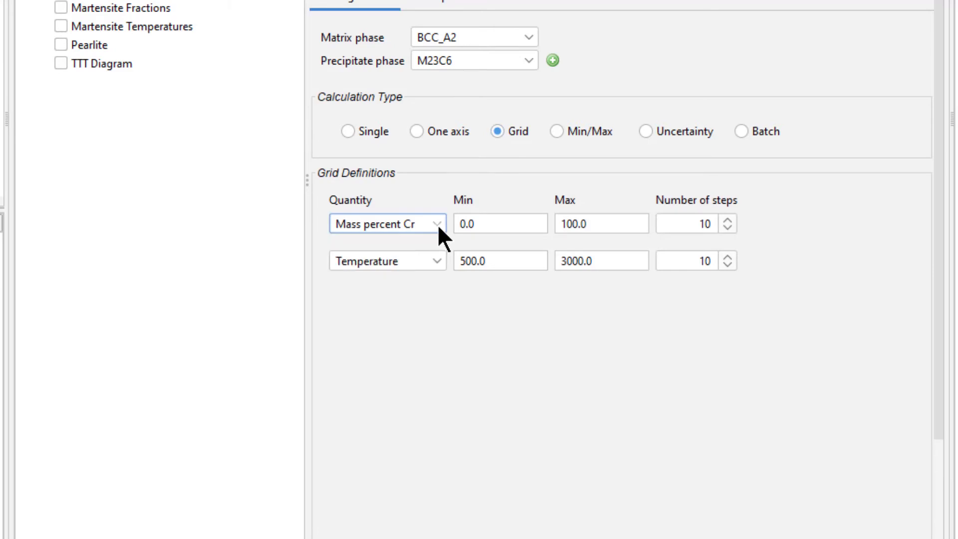
click(441, 259)
click(427, 299)
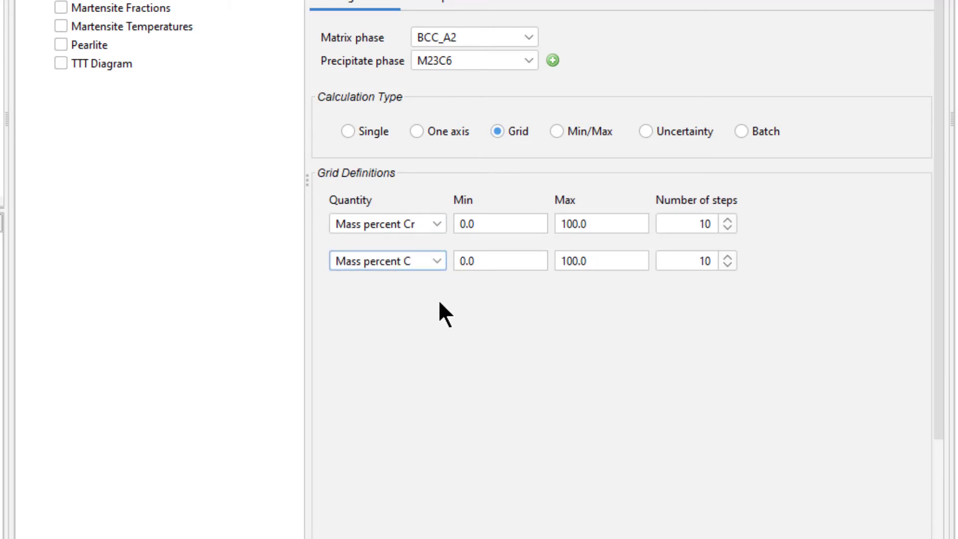
Enter Cr range 16–19 and C range 0.06–1.2, each with 20 steps
click(515, 224)
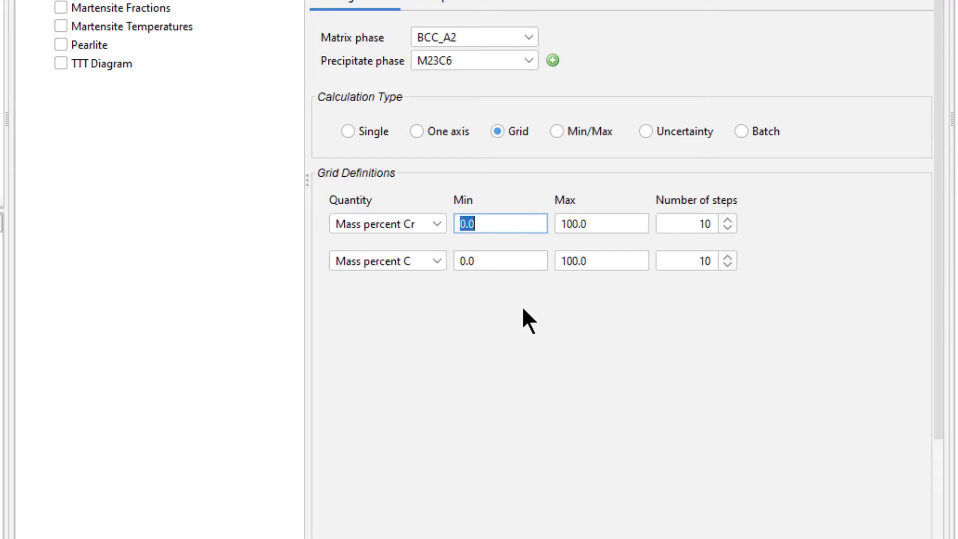
text(16)
key(Tab)
text(19)
key(Tab)
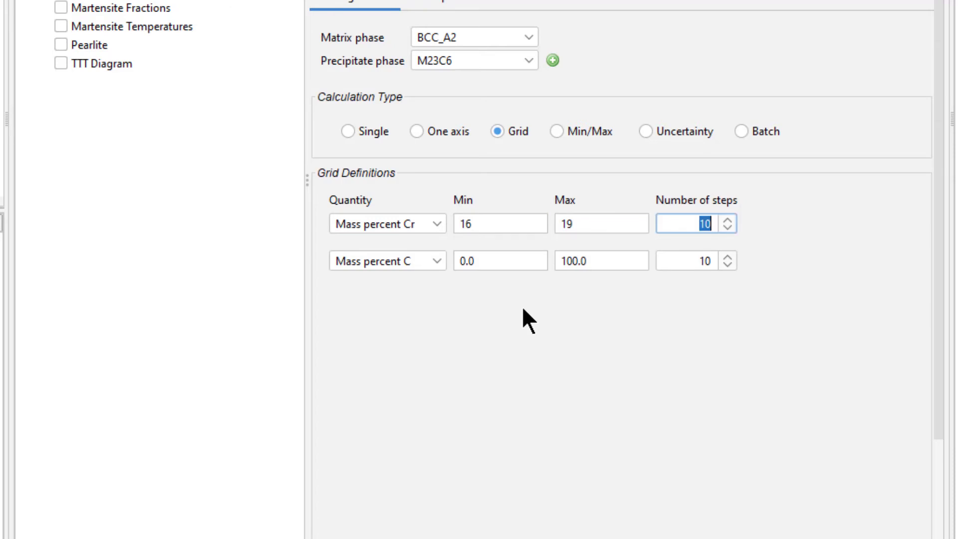
text(20)
key(Tab)
key(Tab)
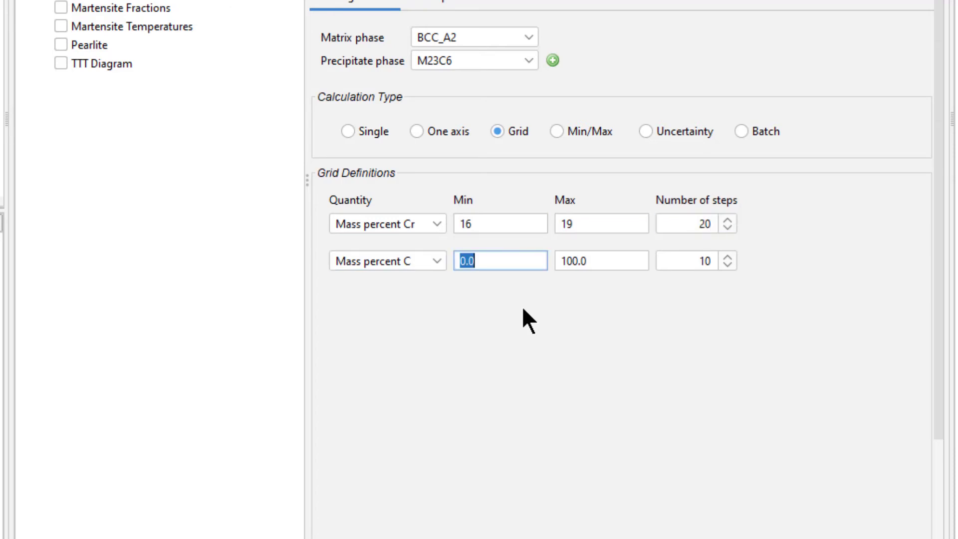
text(0.06)
key(Tab)
text(1.2)
key(Tab)
text(20)
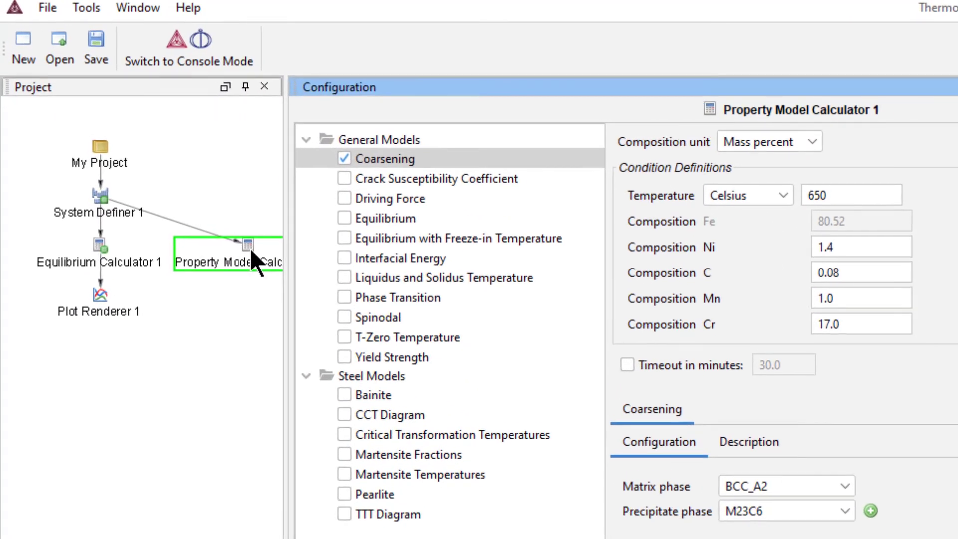
Add Plot Renderer 2 to the Property Model Calculator, plotting Coarsening rate coefficient [m^3/s] on Z
right_click(126, 125)
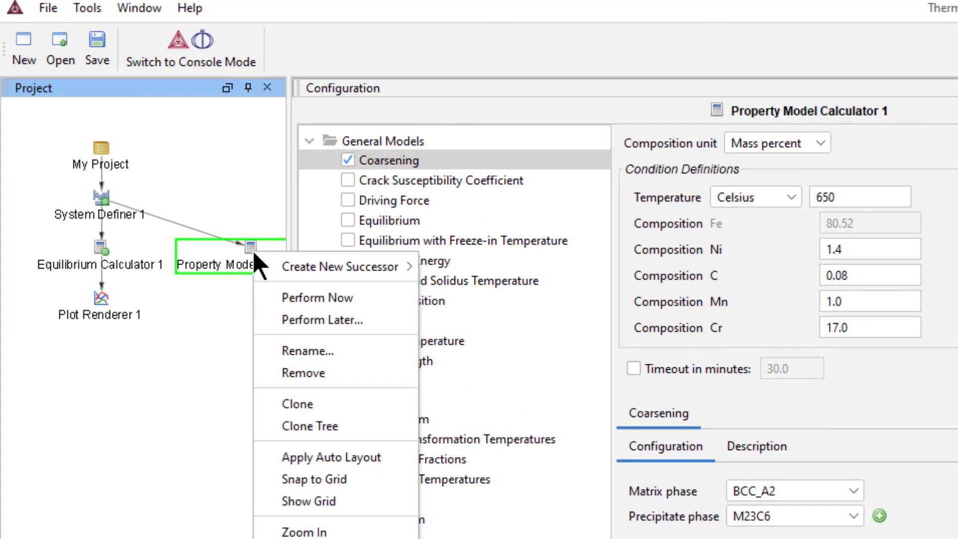
mouse_move(264, 267)
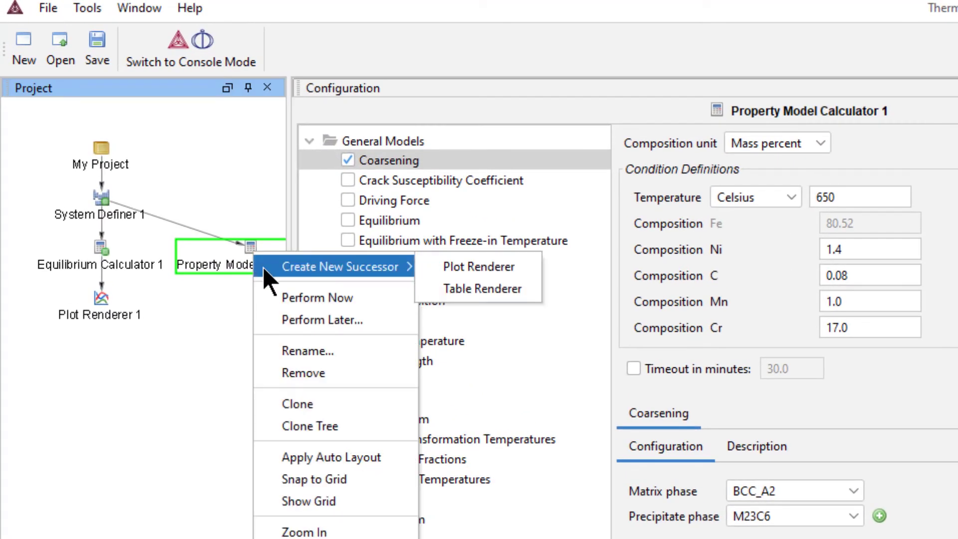
click(432, 265)
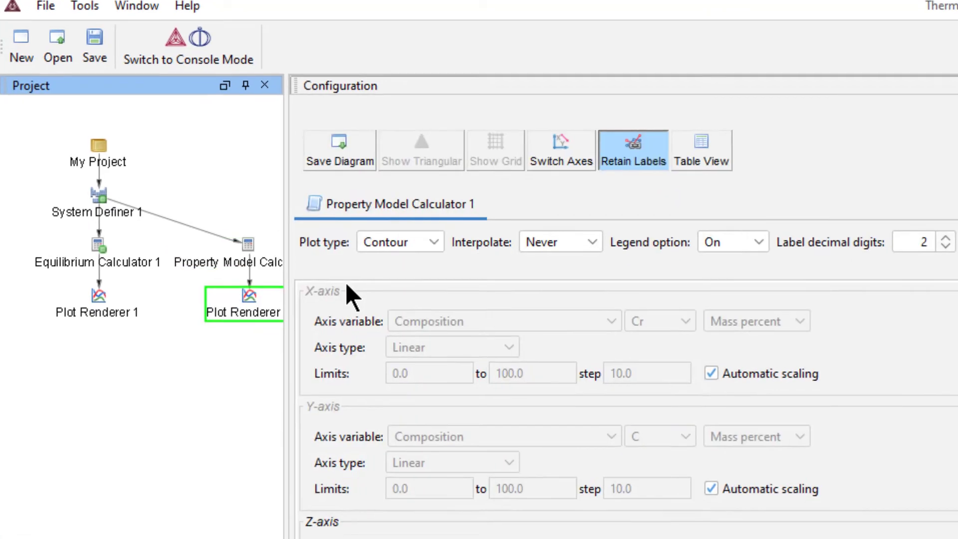
click(227, 279)
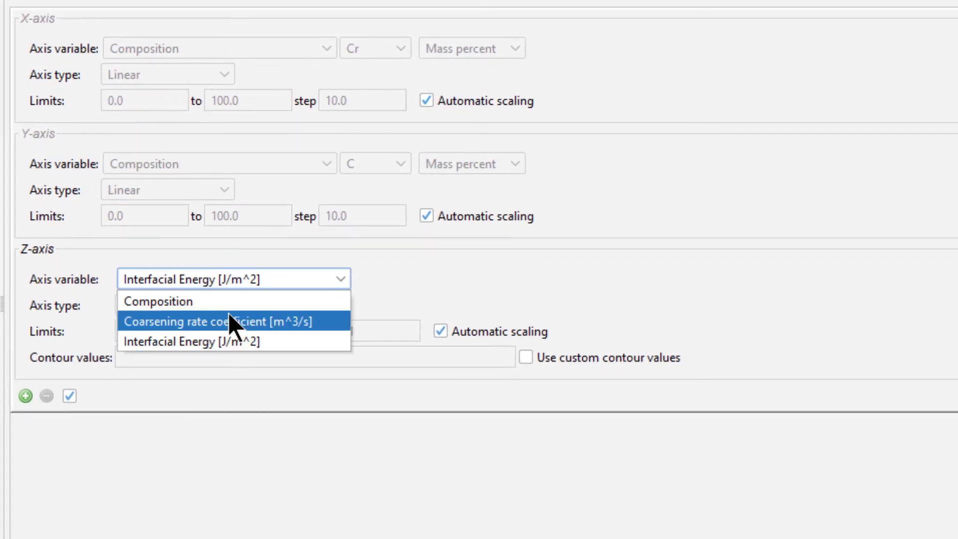
click(324, 321)
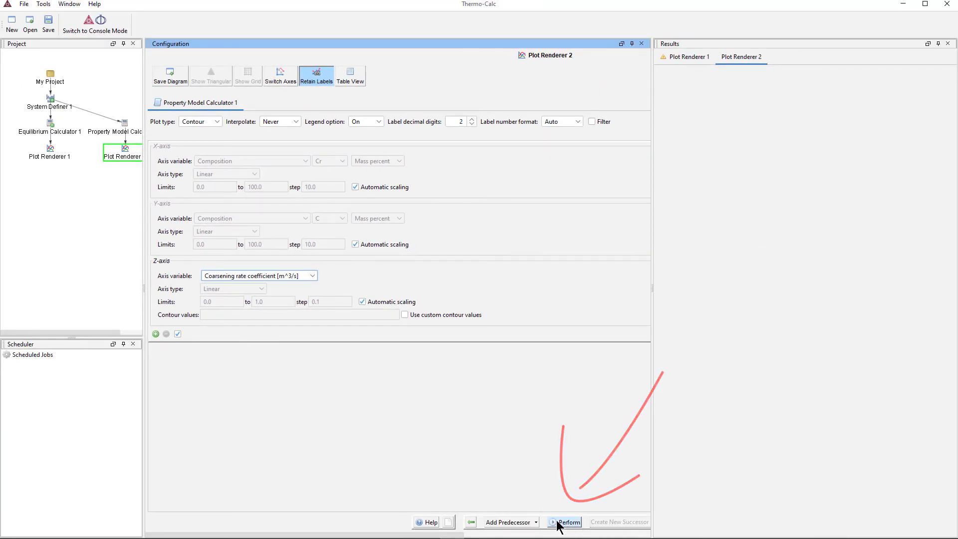
Draw the coarsening rate contour plot, widen the plot area, and move the legend below the top label
click(566, 522)
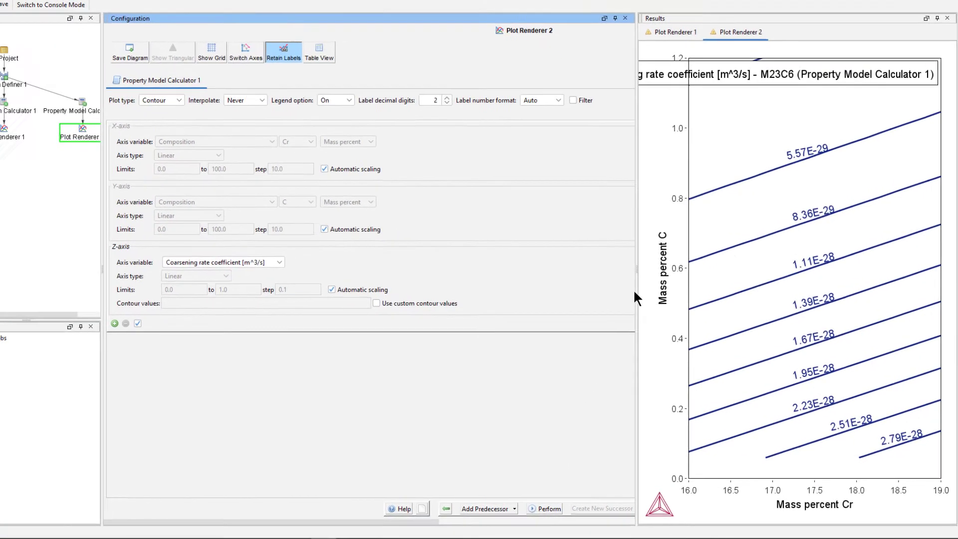
drag(634, 297, 502, 297)
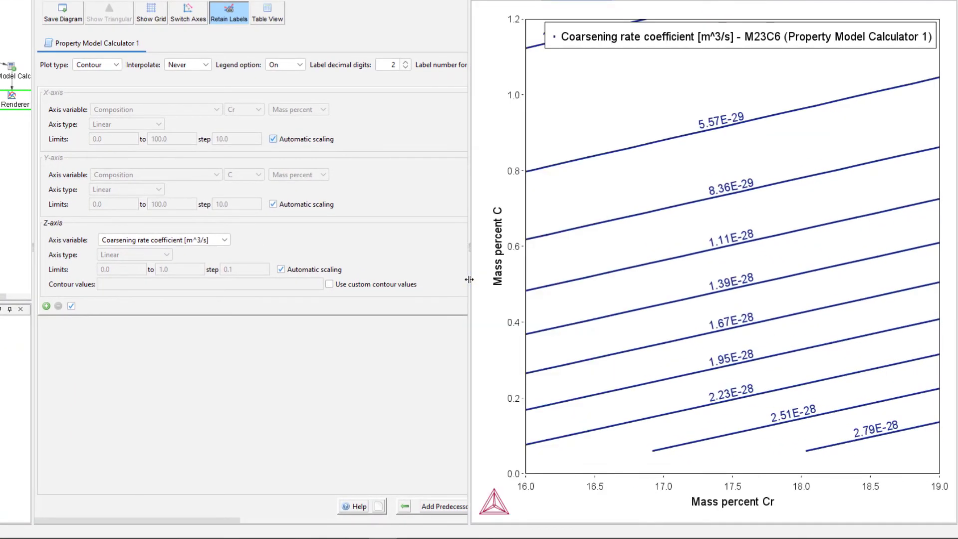
drag(742, 39, 739, 72)
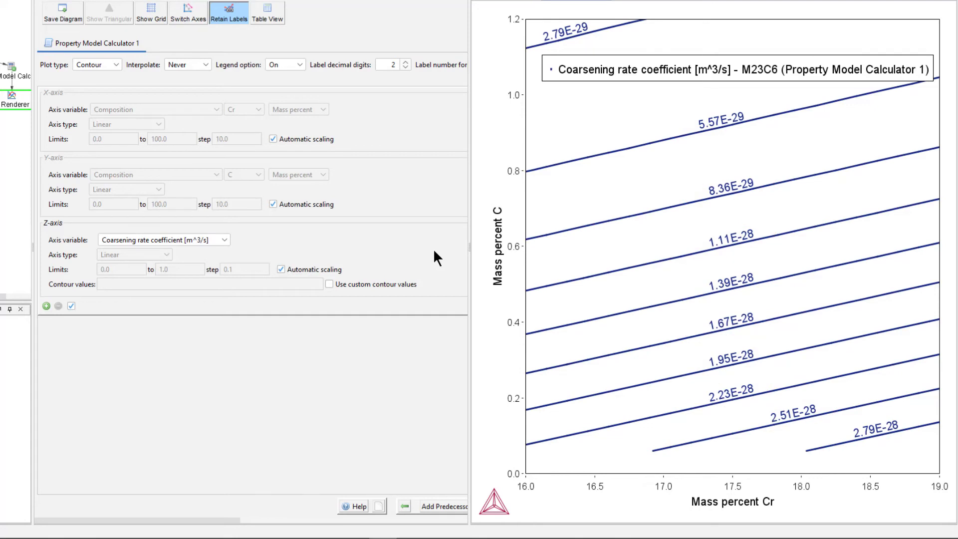
Redraw the coarsening rate coefficient as a Heat map with a 3E-29 to 3E-28 m^3/s colour scale
click(116, 64)
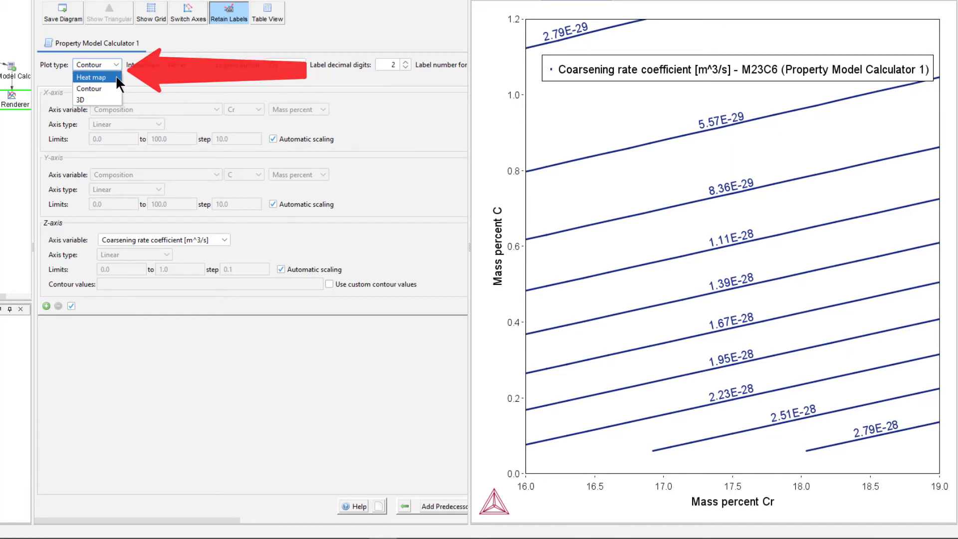
click(115, 76)
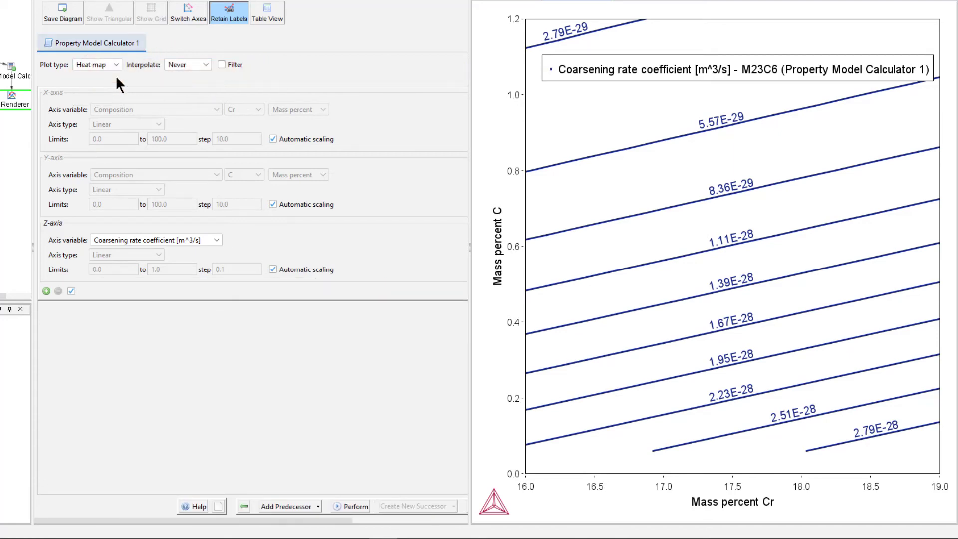
click(351, 505)
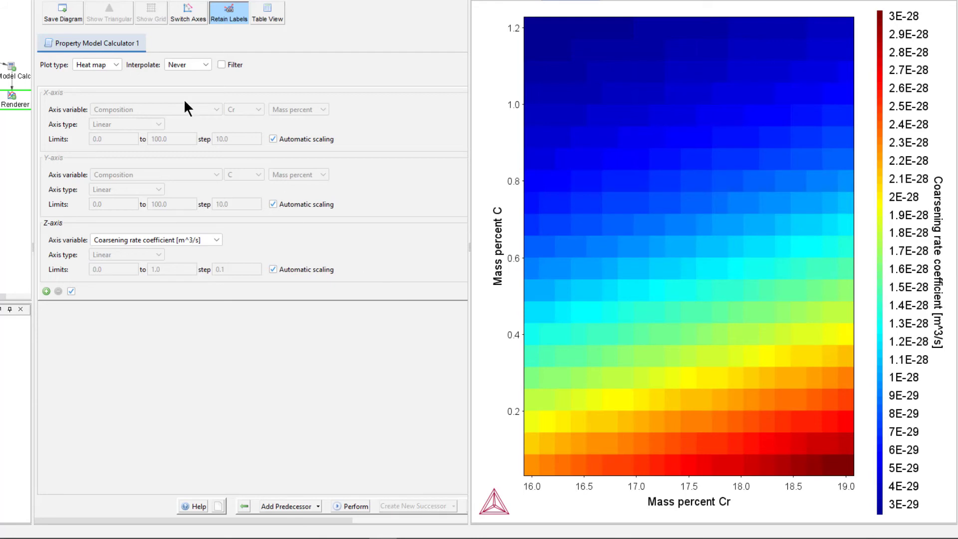
Render the coarsening rate coefficient as a 3D surface and rotate it to a new viewing angle
click(116, 63)
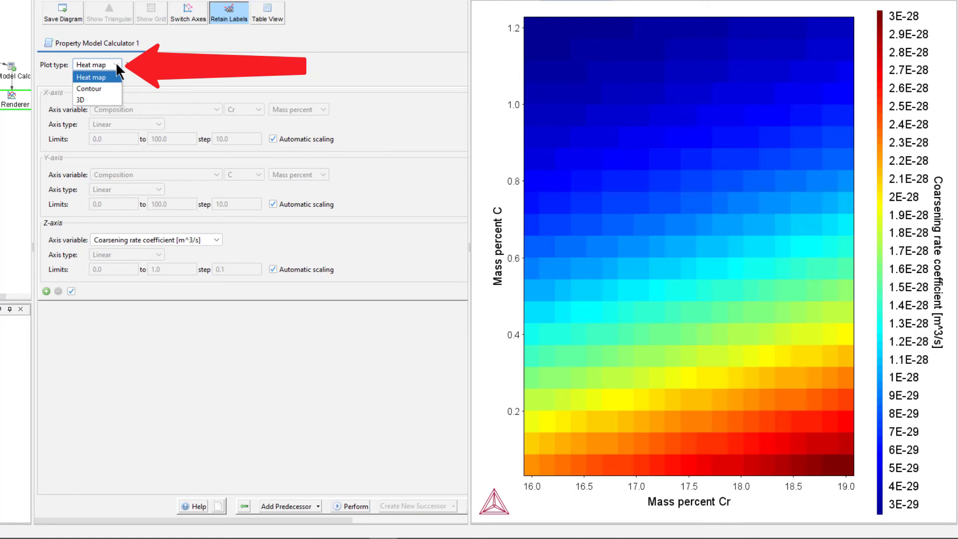
click(114, 98)
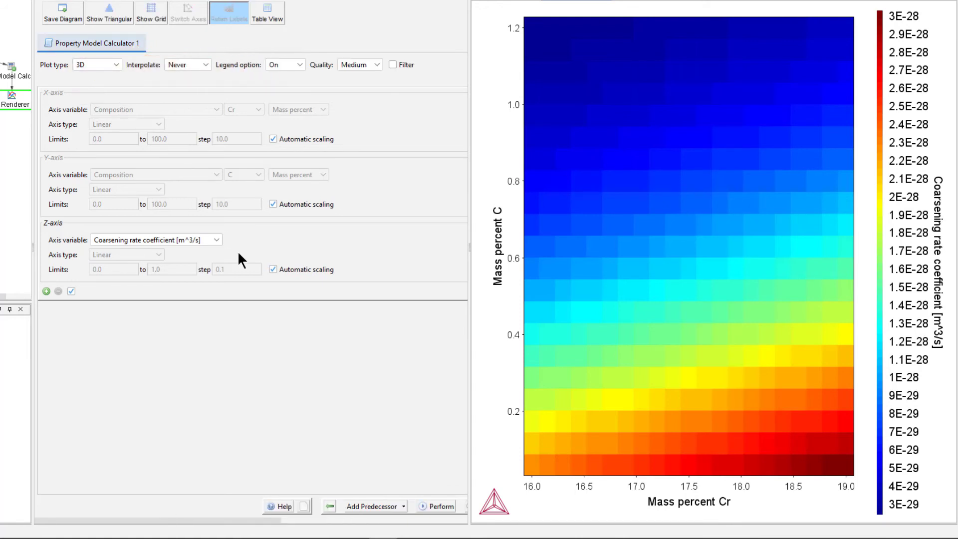
click(438, 504)
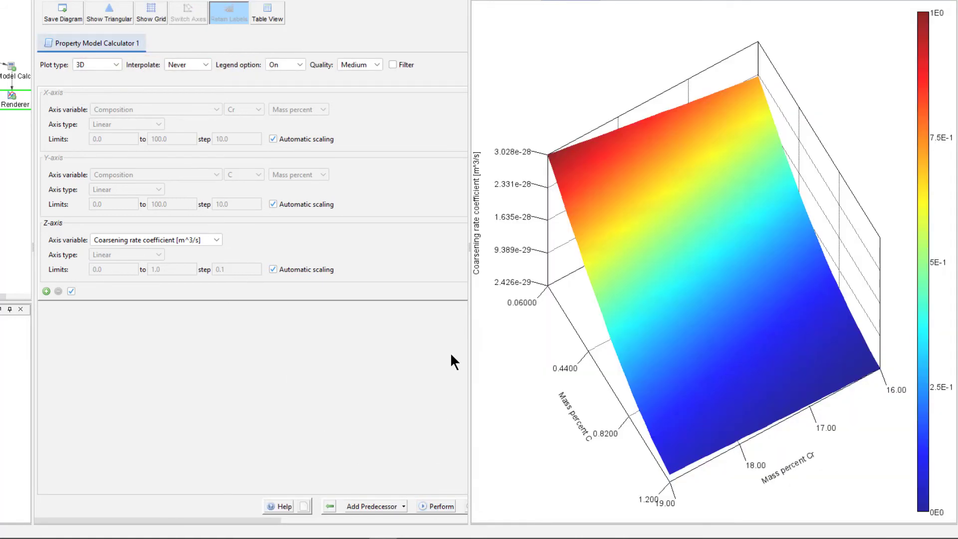
drag(693, 305, 700, 264)
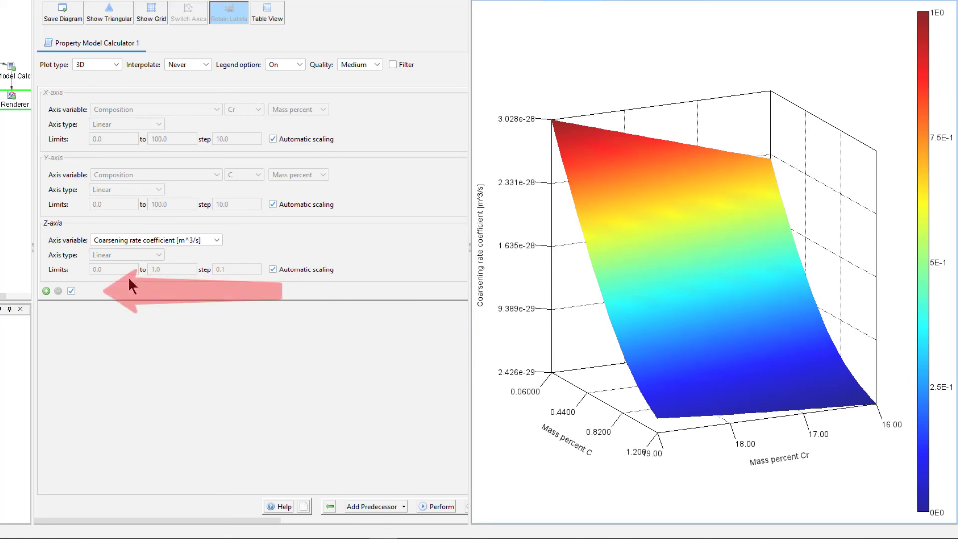
Add a second axis set with Interfacial Energy [J/m^2] as its Z-axis variable
click(47, 290)
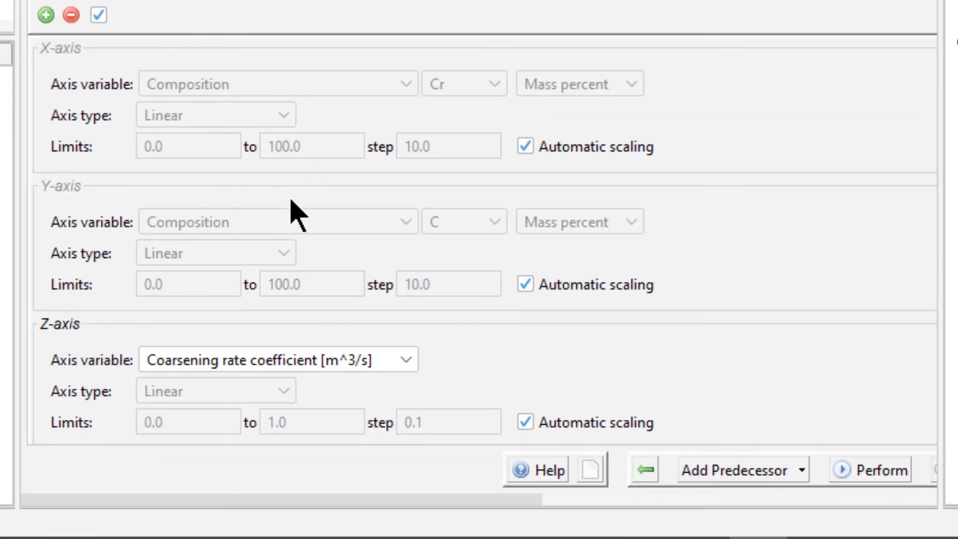
click(406, 363)
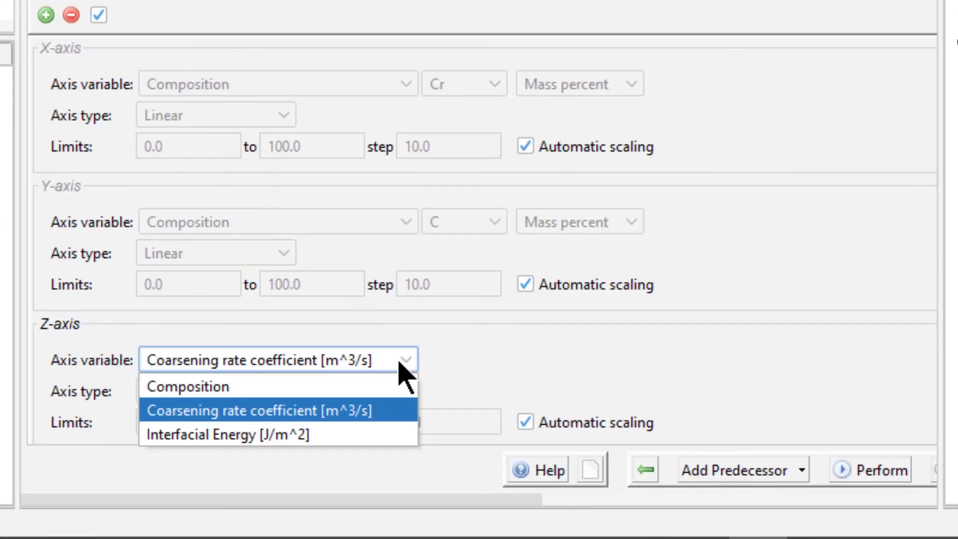
click(373, 433)
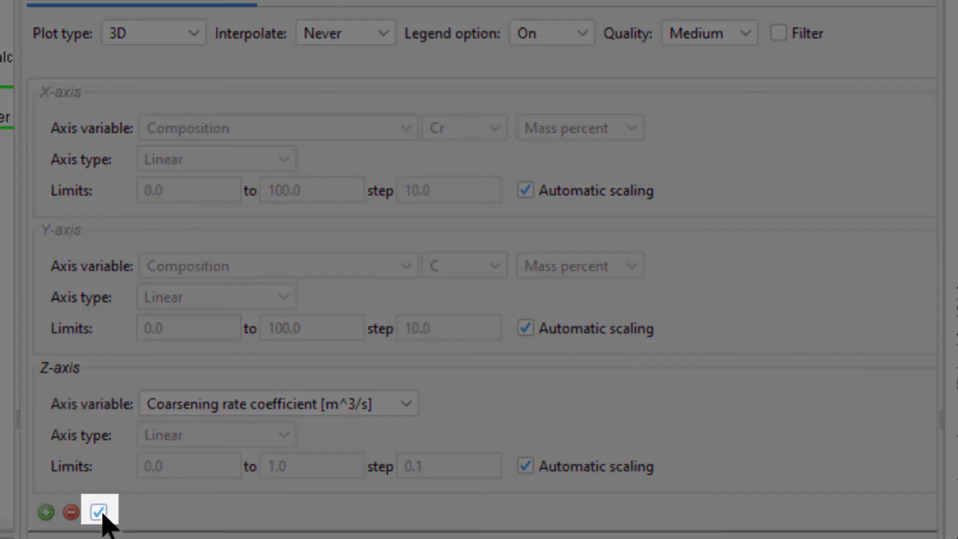
Toggle the coarsening rate axis set off and on twice, leaving it enabled
click(98, 512)
click(98, 512)
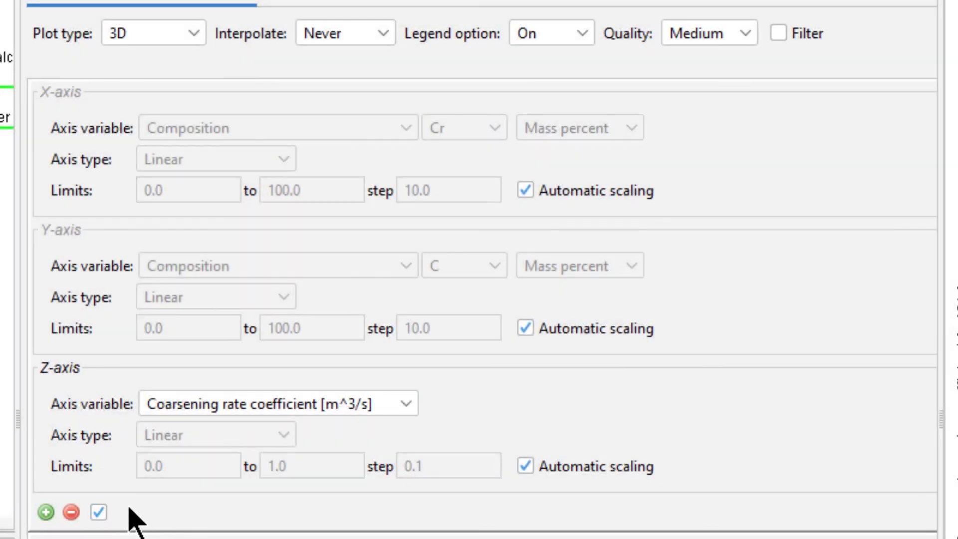
click(99, 512)
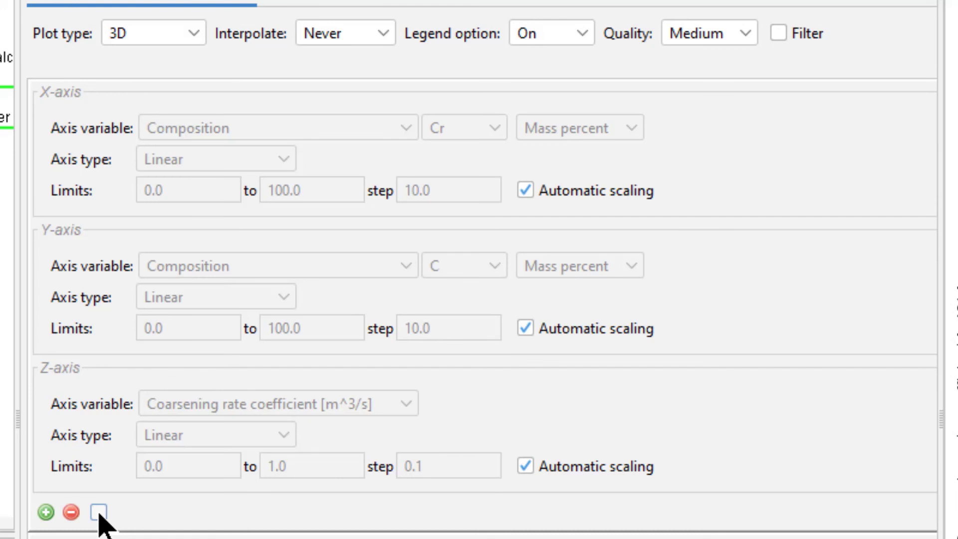
click(98, 512)
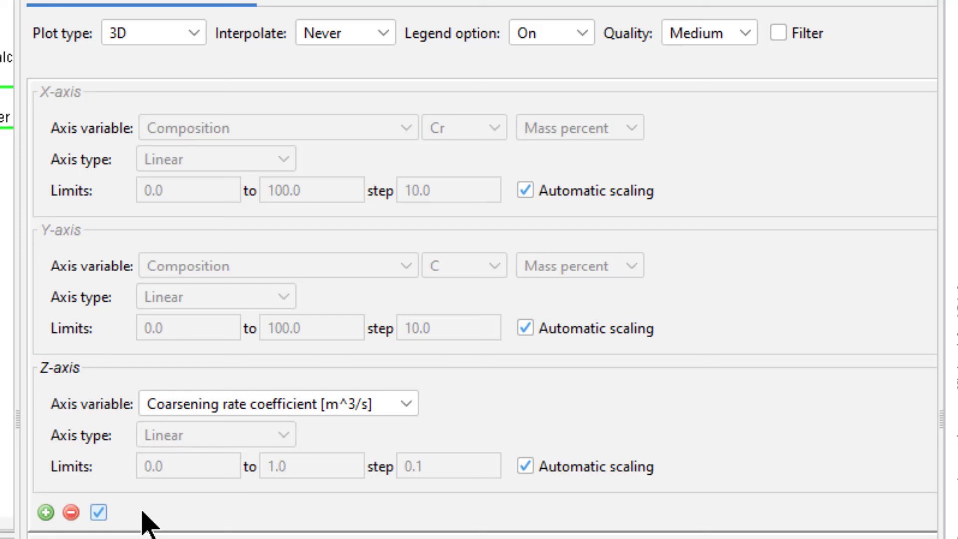
Redraw as a Contour plot overlaying both quantities, then widen the plot area
click(195, 33)
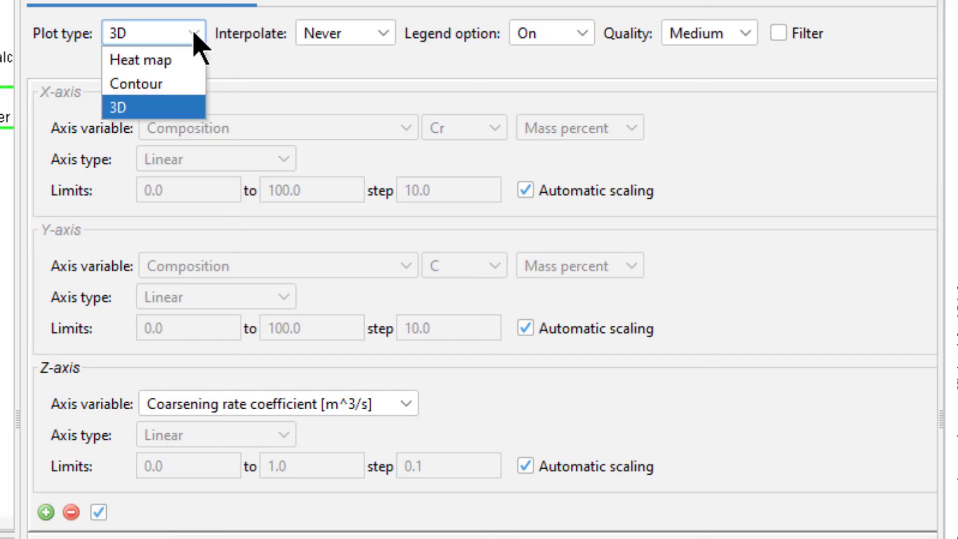
click(195, 84)
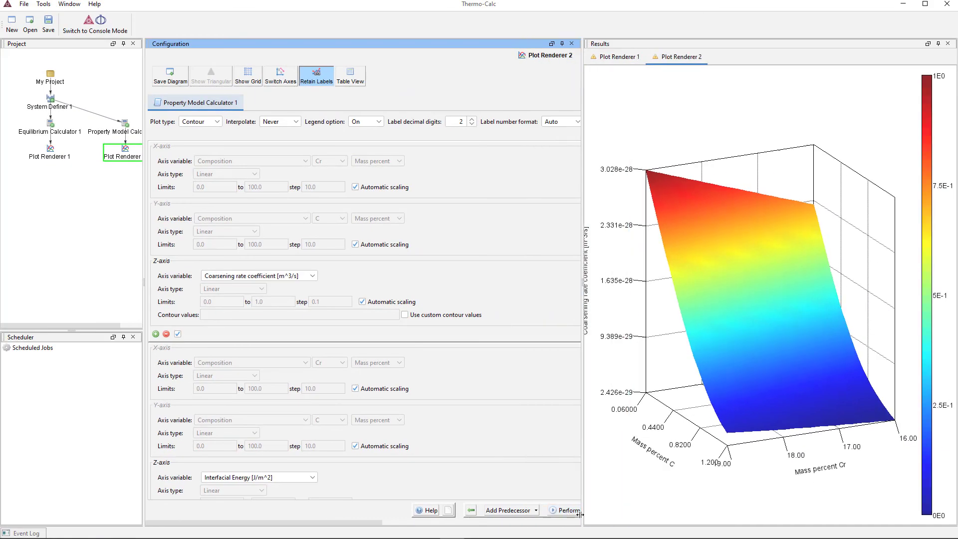
click(796, 538)
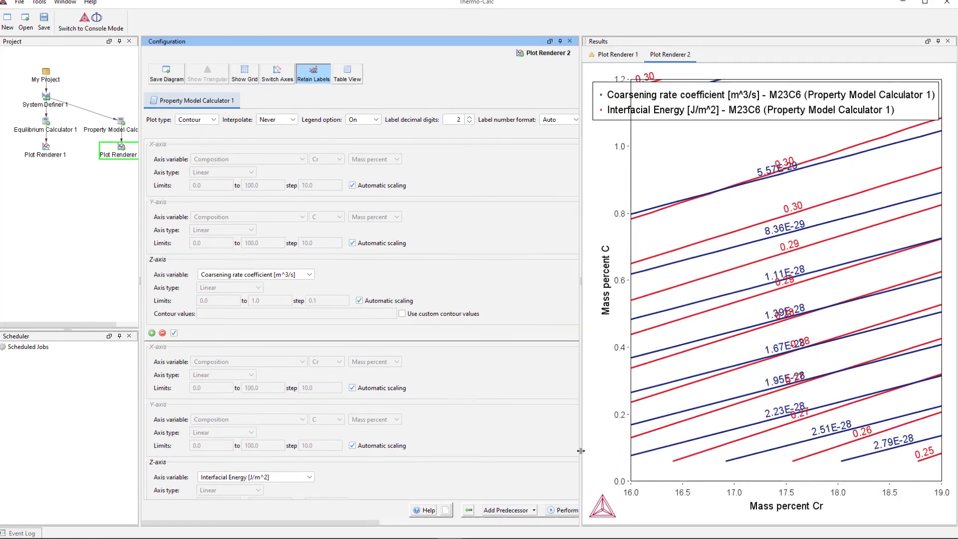
drag(579, 451, 524, 451)
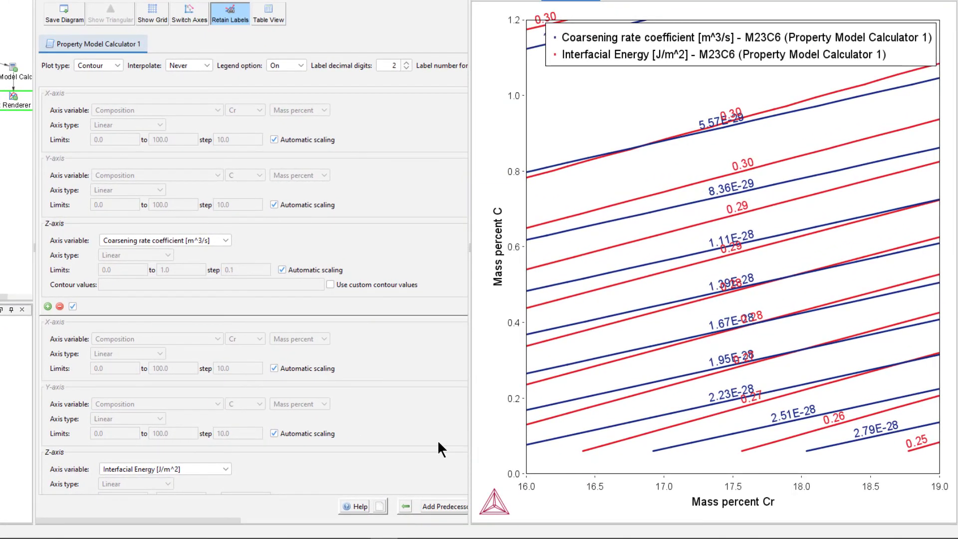